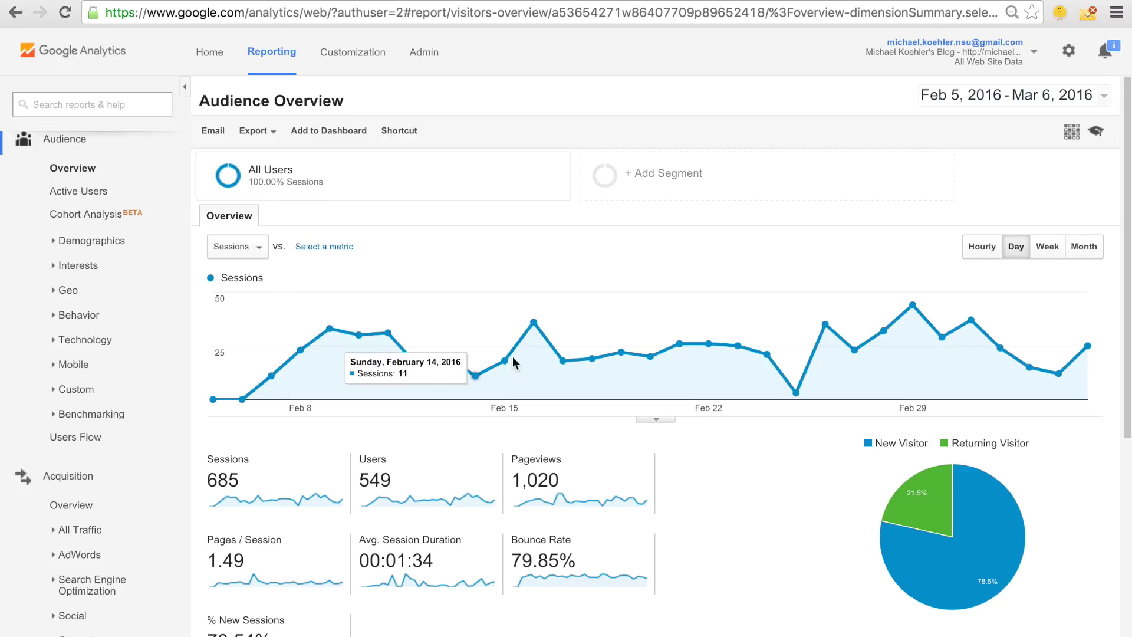
Step: Open the All Traffic Source/Medium table, then start a new-tab search for 'follow liker review'
{"action": "scroll", "coordinate": [89, 195], "scroll_direction": "down", "scroll_amount": 2}
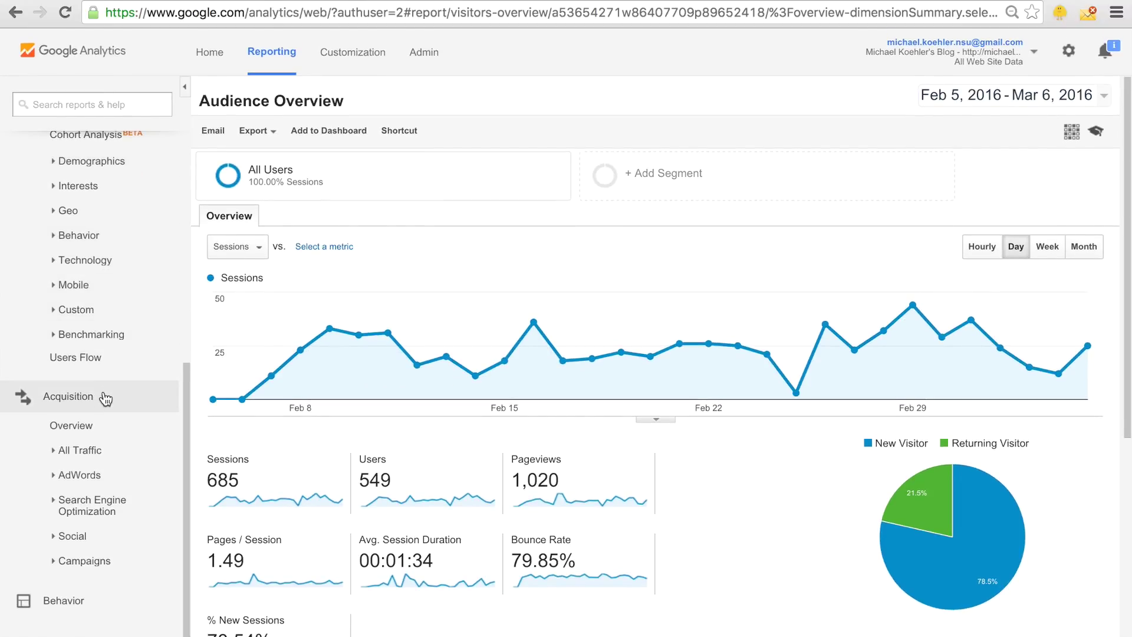
{"action": "left_click", "coordinate": [109, 457]}
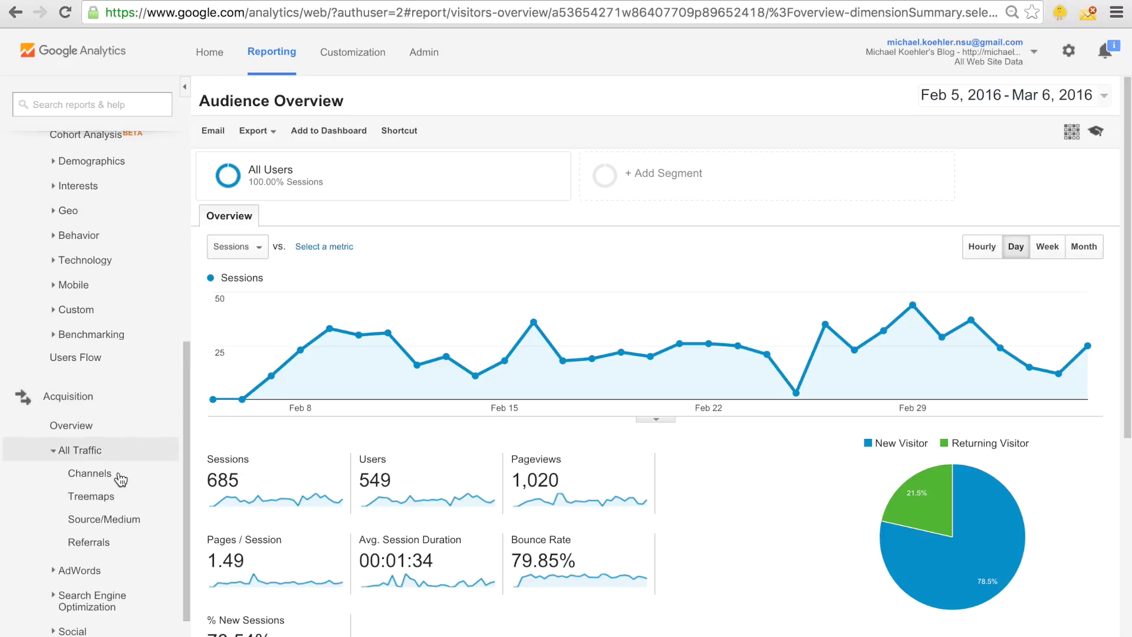
{"action": "left_click", "coordinate": [128, 527]}
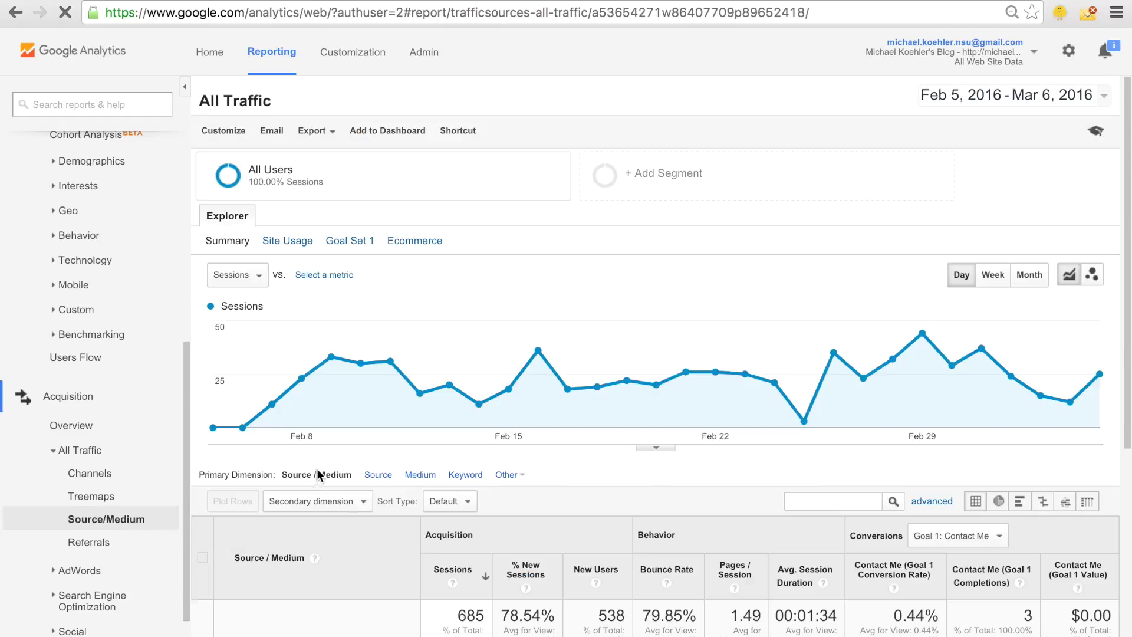
{"action": "scroll", "coordinate": [317, 468], "scroll_direction": "down", "scroll_amount": 5}
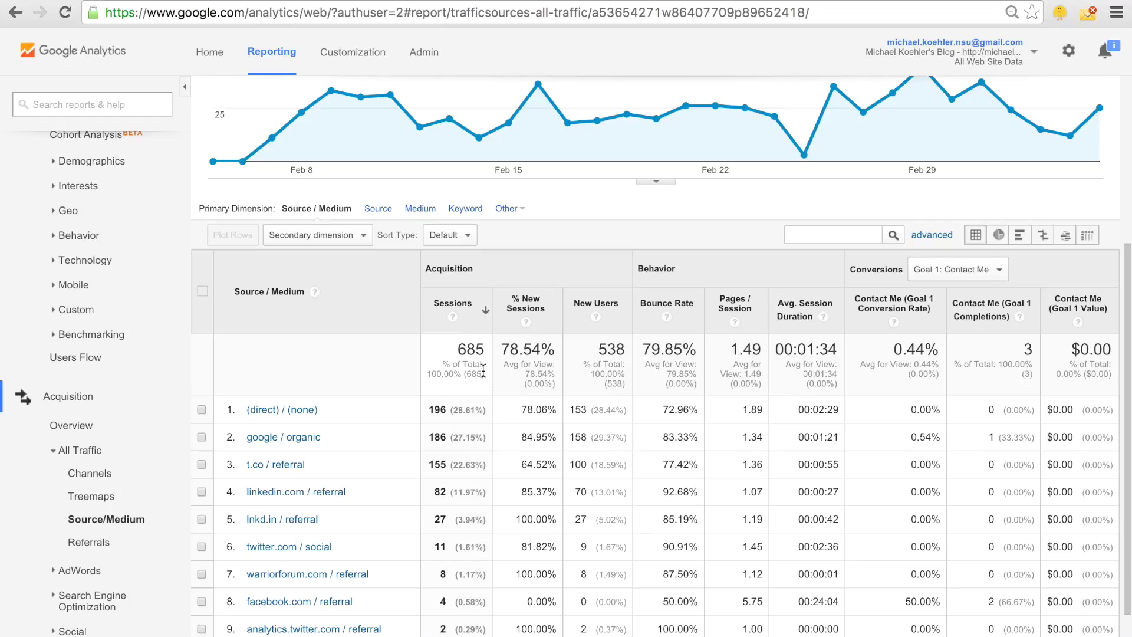
{"action": "scroll", "coordinate": [483, 363], "scroll_direction": "up", "scroll_amount": 5}
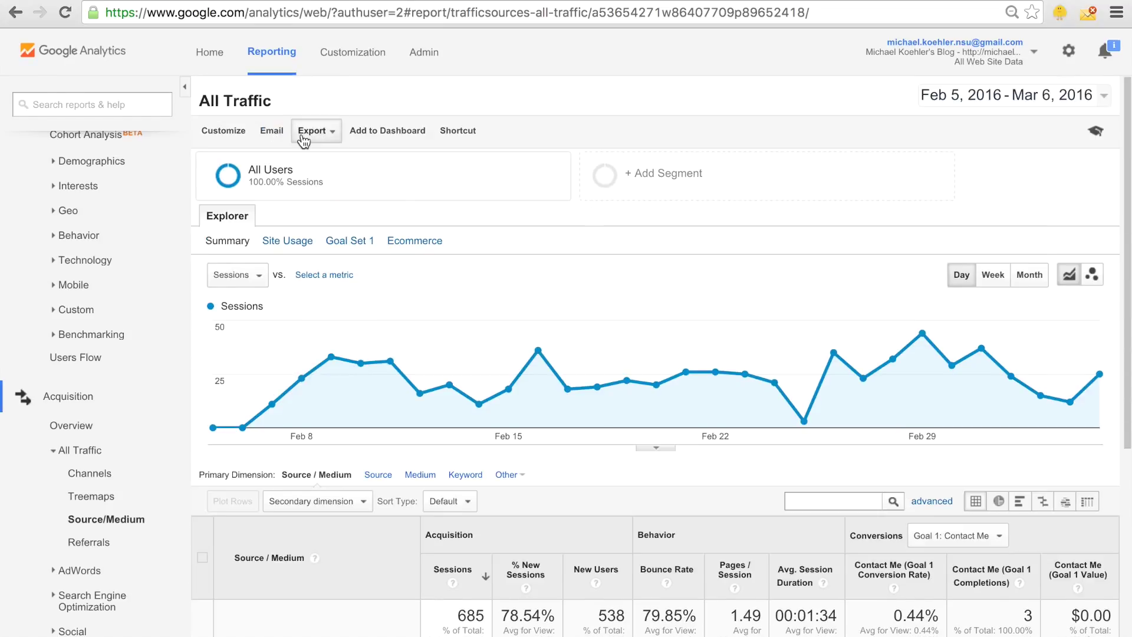
{"action": "scroll", "coordinate": [528, 256], "scroll_direction": "down", "scroll_amount": 6}
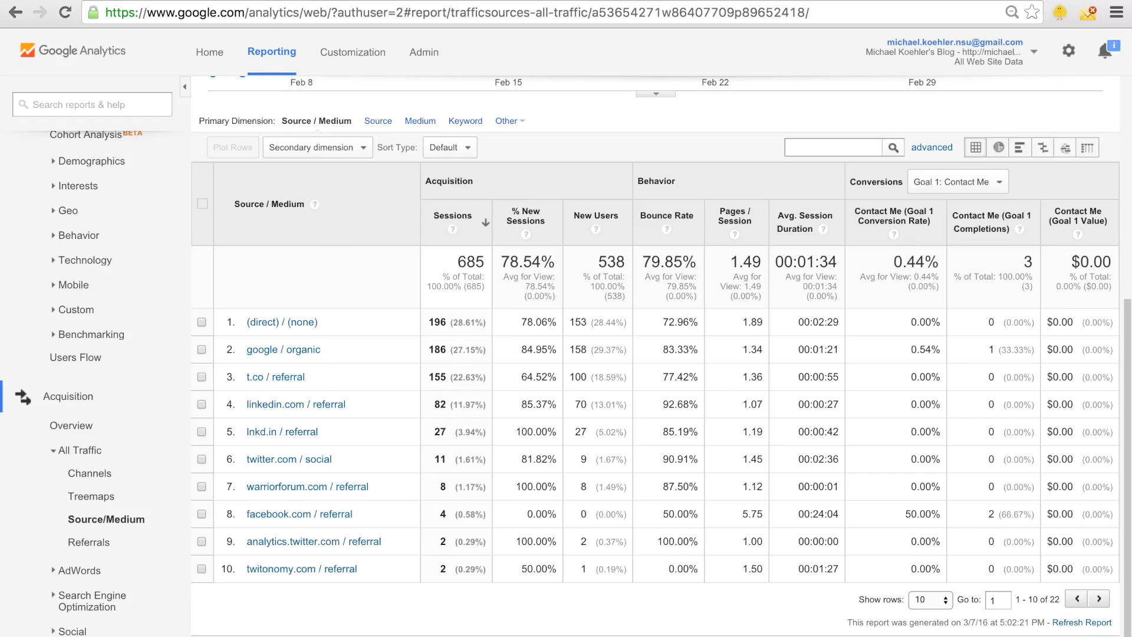
{"action": "key", "text": "ctrl+t"}
{"action": "type", "text": "follow "}
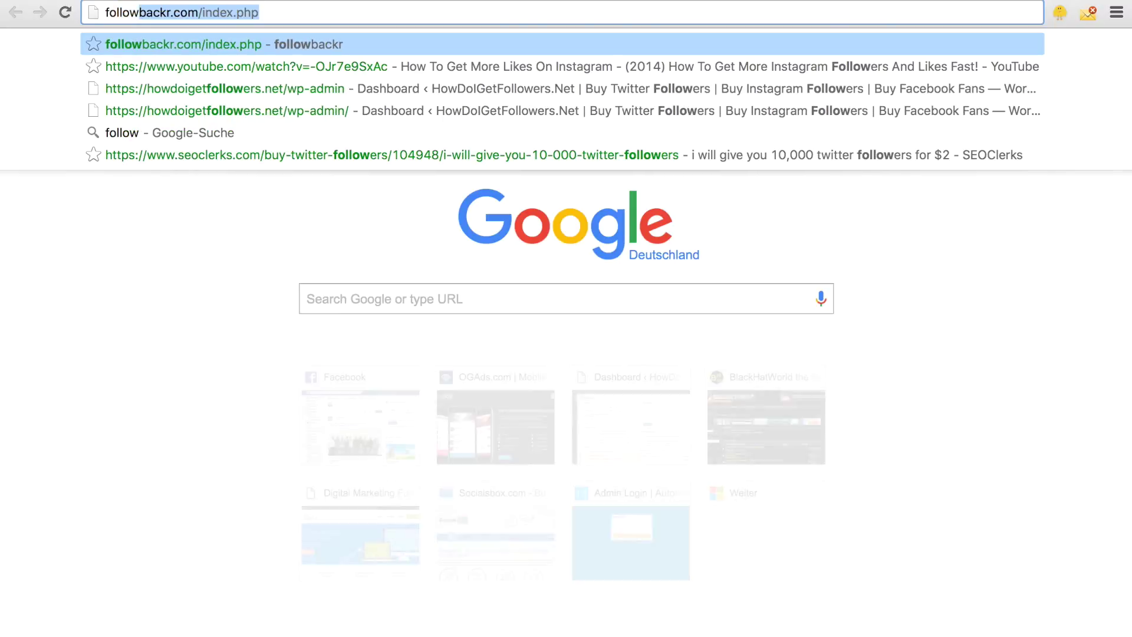
{"action": "type", "text": "liker review"}
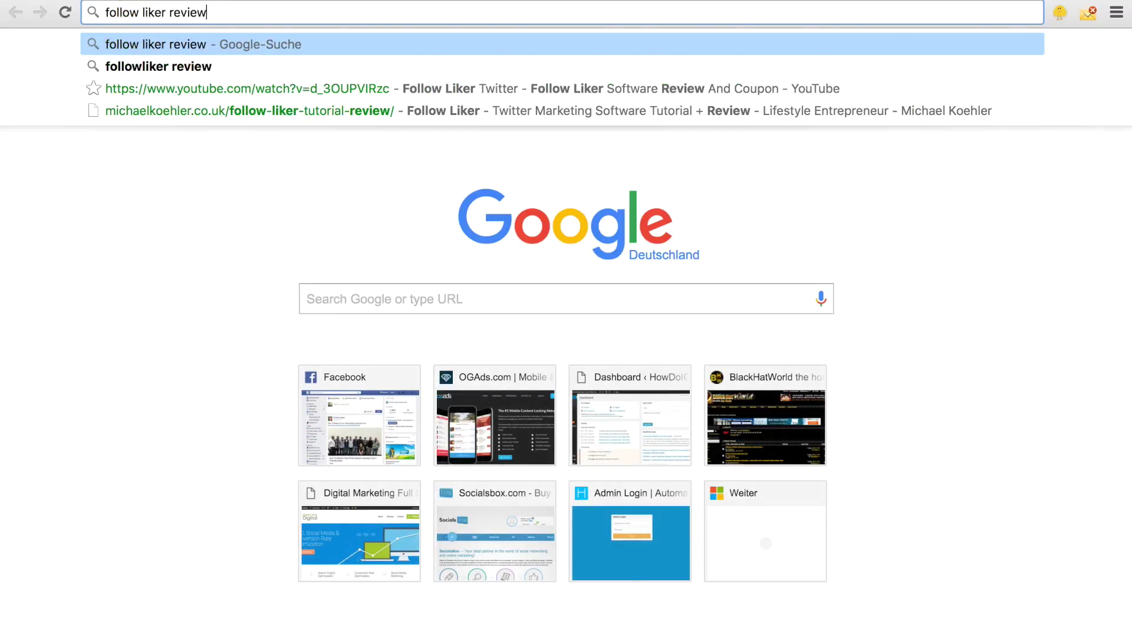
Step: Run the 'follow liker review' Google search and open the Follow Liker tutorial review post
{"action": "key", "text": "Return"}
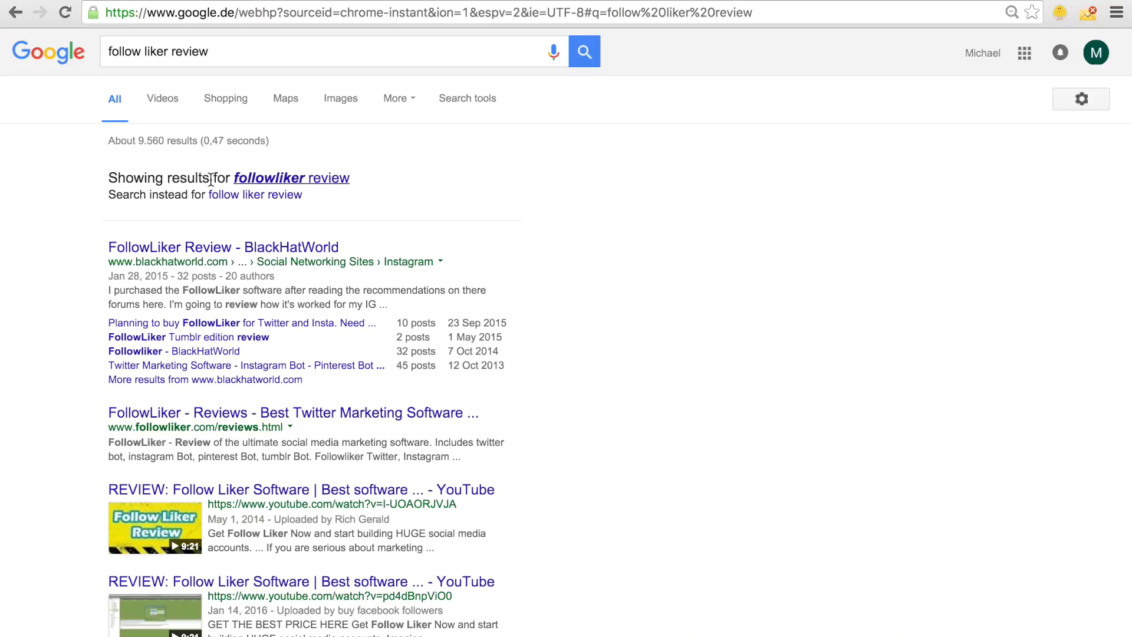
{"action": "scroll", "coordinate": [51, 262], "scroll_direction": "down", "scroll_amount": 5}
{"action": "scroll", "coordinate": [51, 263], "scroll_direction": "down", "scroll_amount": 4}
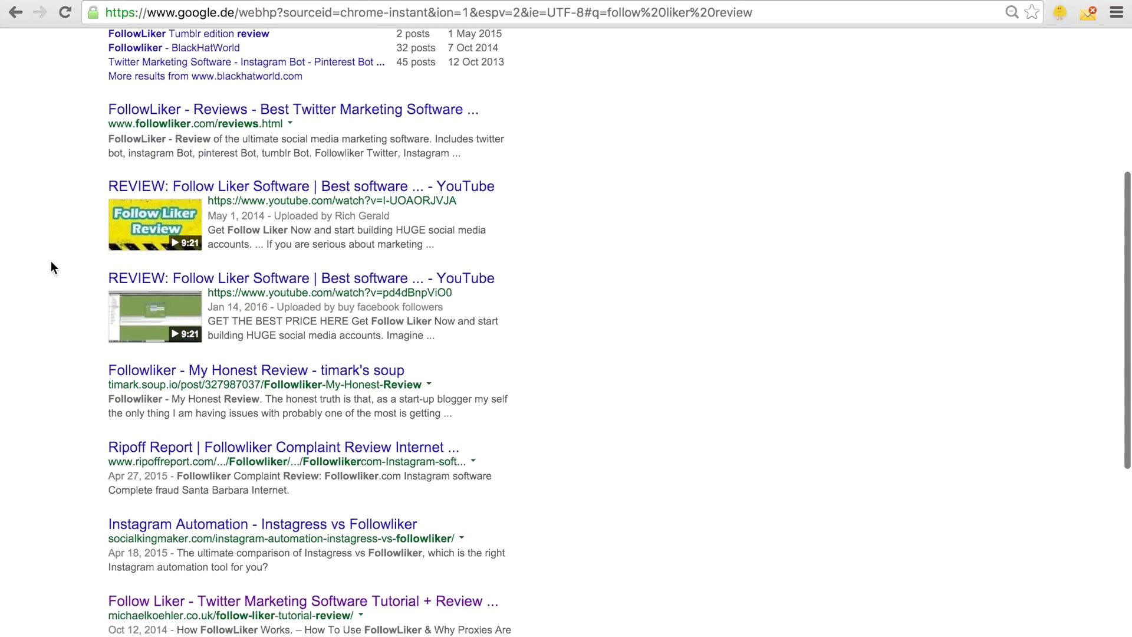
{"action": "scroll", "coordinate": [51, 267], "scroll_direction": "down", "scroll_amount": 1}
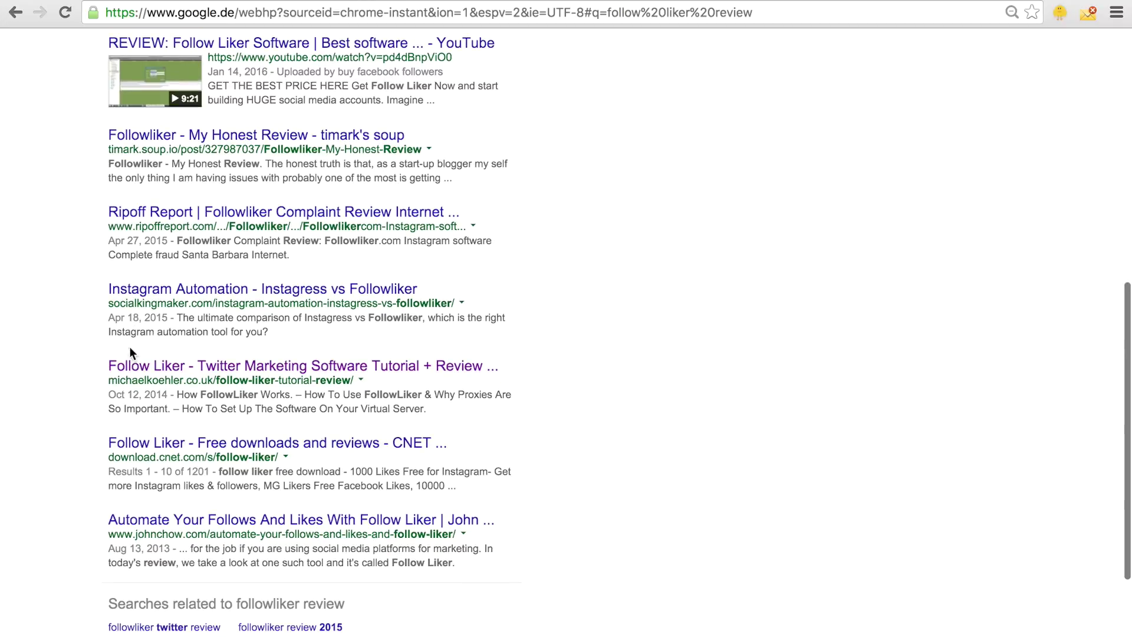
{"action": "left_click", "coordinate": [178, 367]}
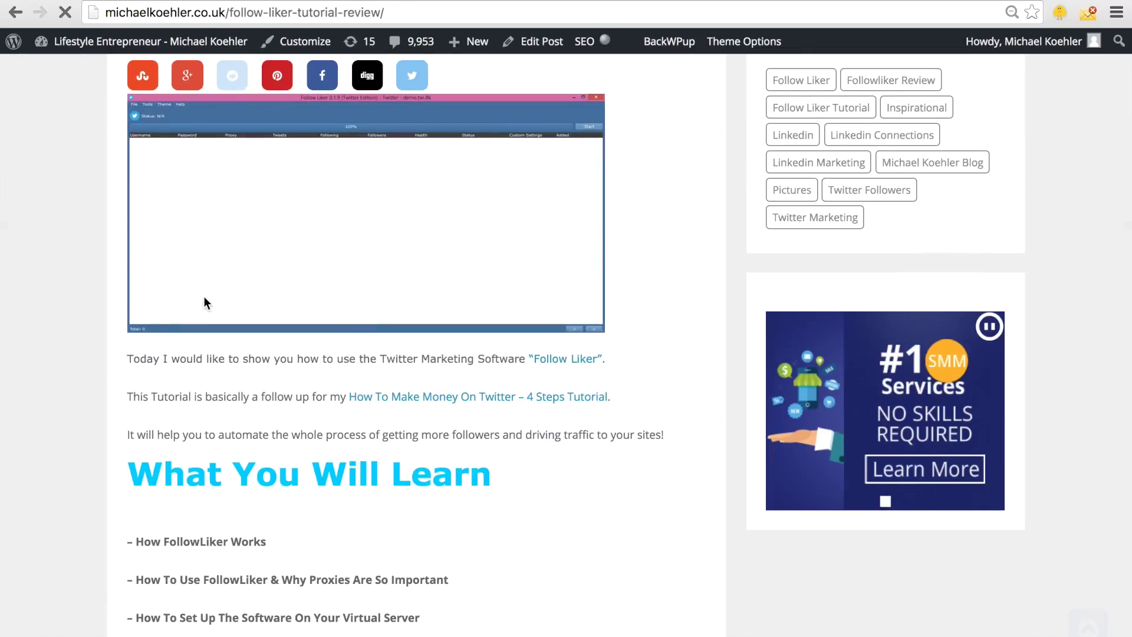
{"action": "scroll", "coordinate": [203, 295], "scroll_direction": "down", "scroll_amount": 10}
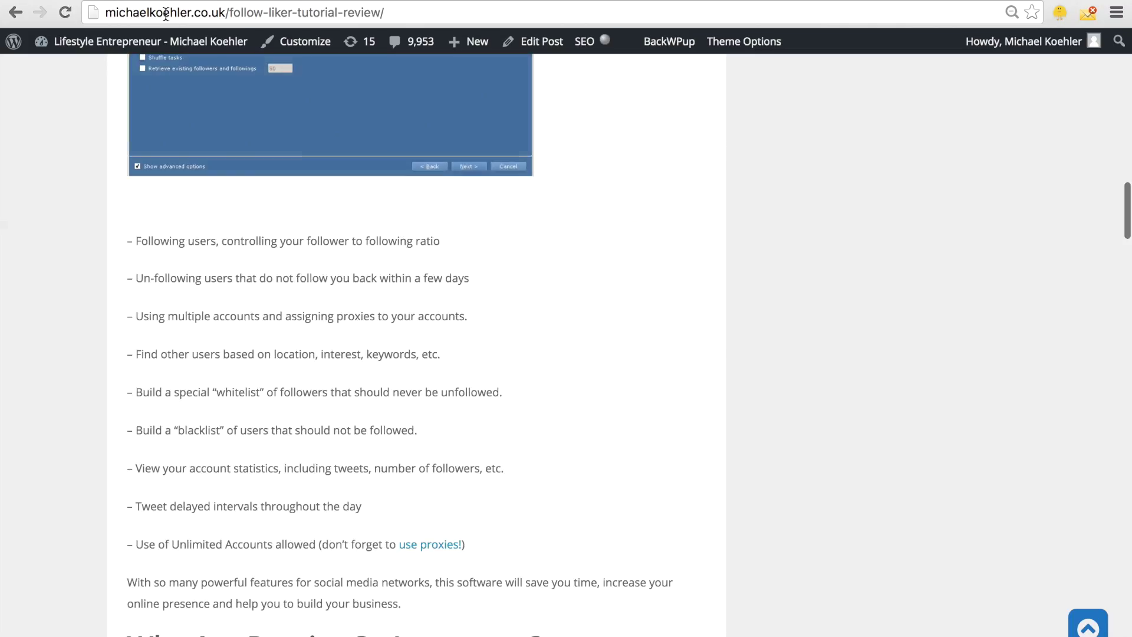
Step: Scroll the Follow Liker review post, then go back to the Google Analytics tab
{"action": "key", "text": "ctrl+Tab"}
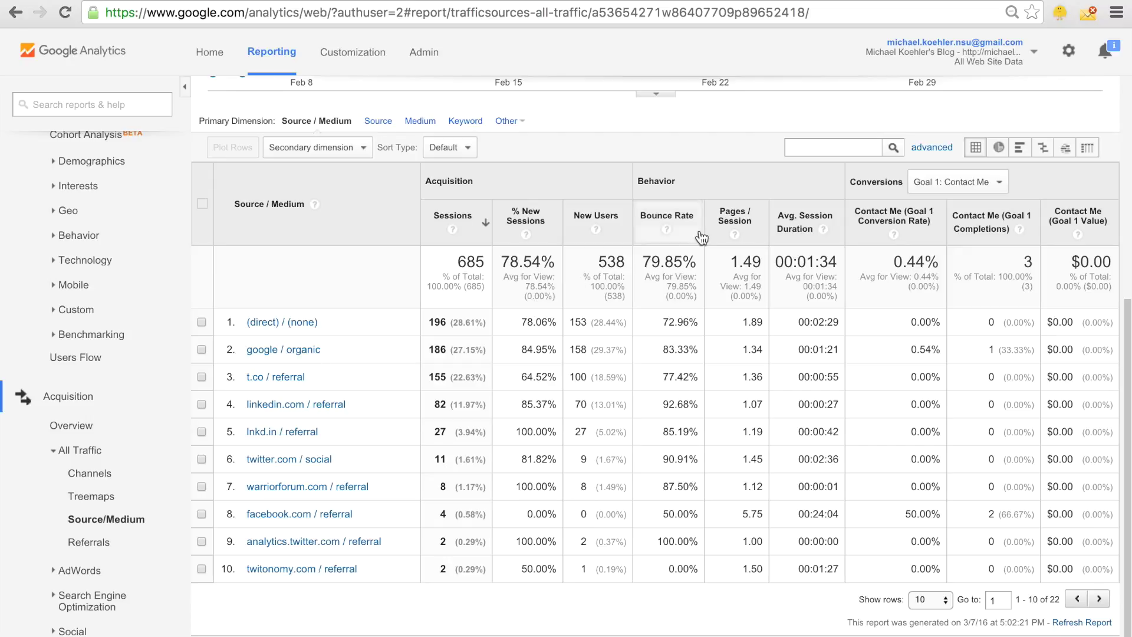
Step: Sort sources by longest average session duration and highlight facebook.com's 00:24:04 duration
{"action": "left_click", "coordinate": [804, 230]}
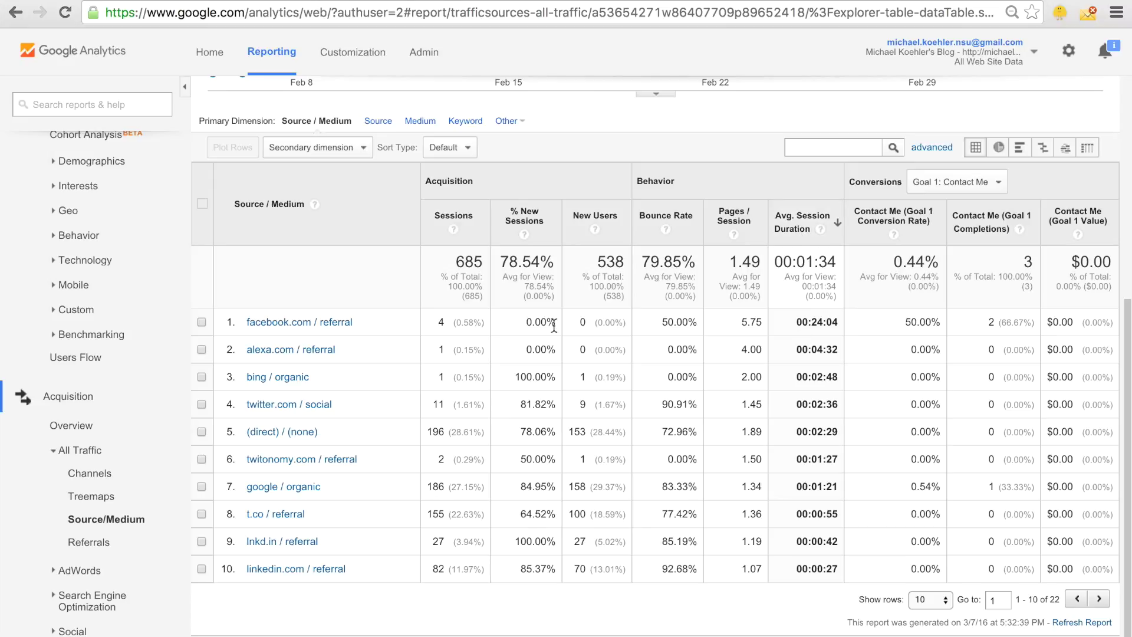
{"action": "left_click_drag", "start_coordinate": [810, 319], "coordinate": [822, 316]}
{"action": "double_click", "coordinate": [440, 323]}
{"action": "left_click", "coordinate": [442, 322]}
{"action": "left_click_drag", "start_coordinate": [796, 321], "coordinate": [829, 318]}
Step: Highlight direct's 02:29 duration and 72.96% bounce rate, and google organic's 83.33% bounce rate
{"action": "left_click_drag", "start_coordinate": [811, 432], "coordinate": [839, 432]}
{"action": "left_click_drag", "start_coordinate": [662, 432], "coordinate": [681, 434]}
{"action": "left_click_drag", "start_coordinate": [659, 485], "coordinate": [681, 486]}
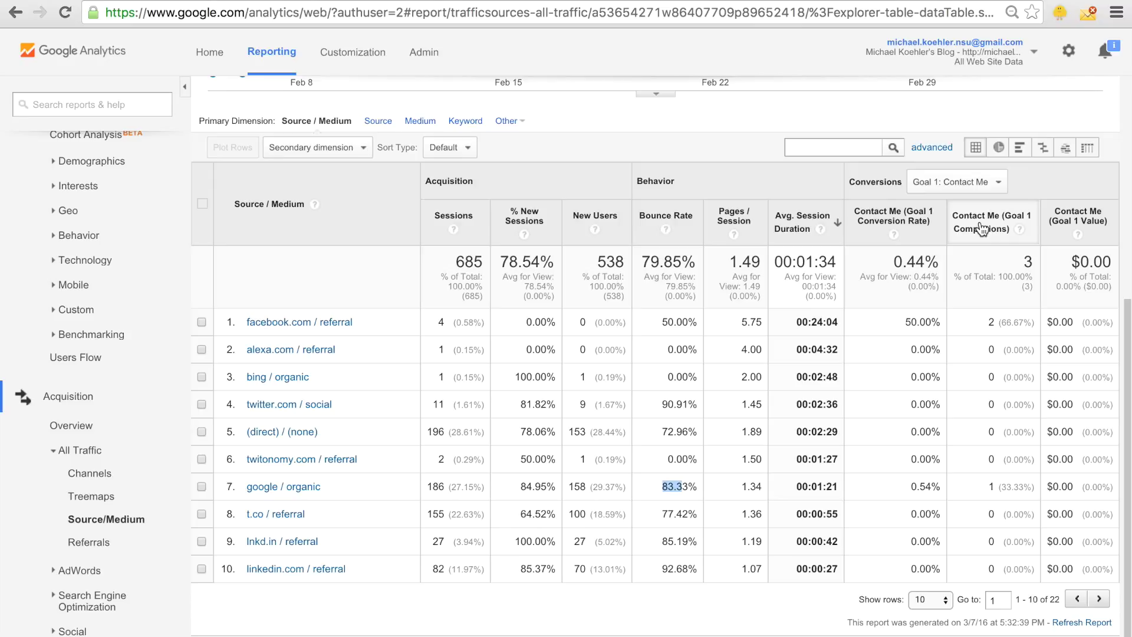
Step: Point out facebook.com's 2 goal completions in the table
{"action": "double_click", "coordinate": [989, 321]}
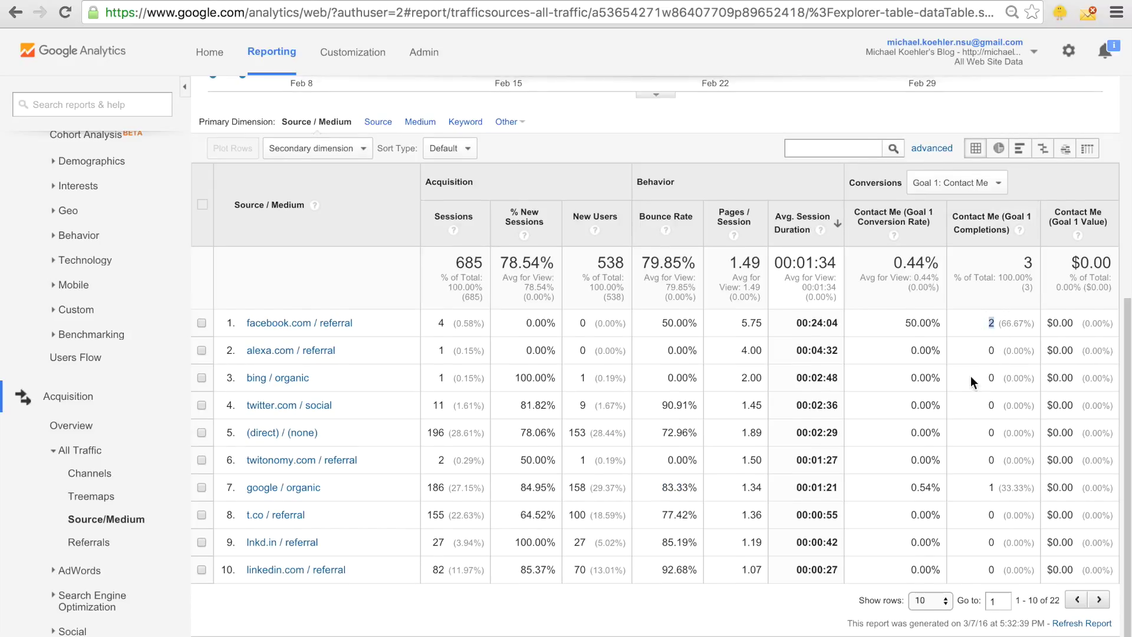
{"action": "left_click", "coordinate": [887, 377]}
{"action": "scroll", "coordinate": [529, 347], "scroll_direction": "up", "scroll_amount": 1}
Step: Re-sort sources by shortest average session duration, then open the Referrals report
{"action": "scroll", "coordinate": [480, 341], "scroll_direction": "down", "scroll_amount": 1}
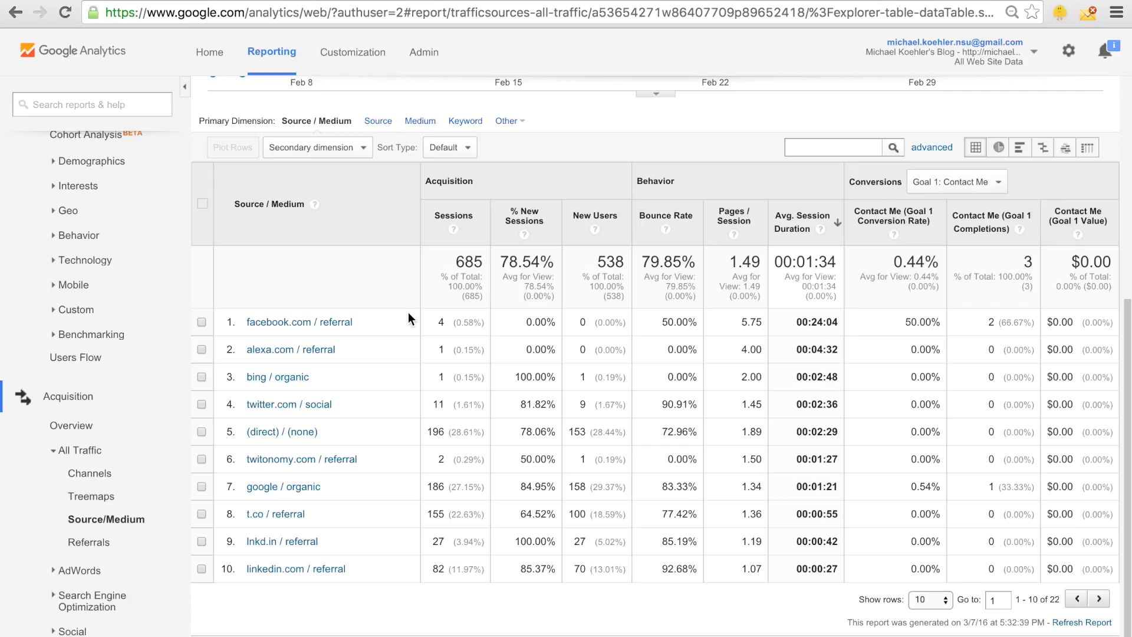
{"action": "left_click", "coordinate": [801, 232]}
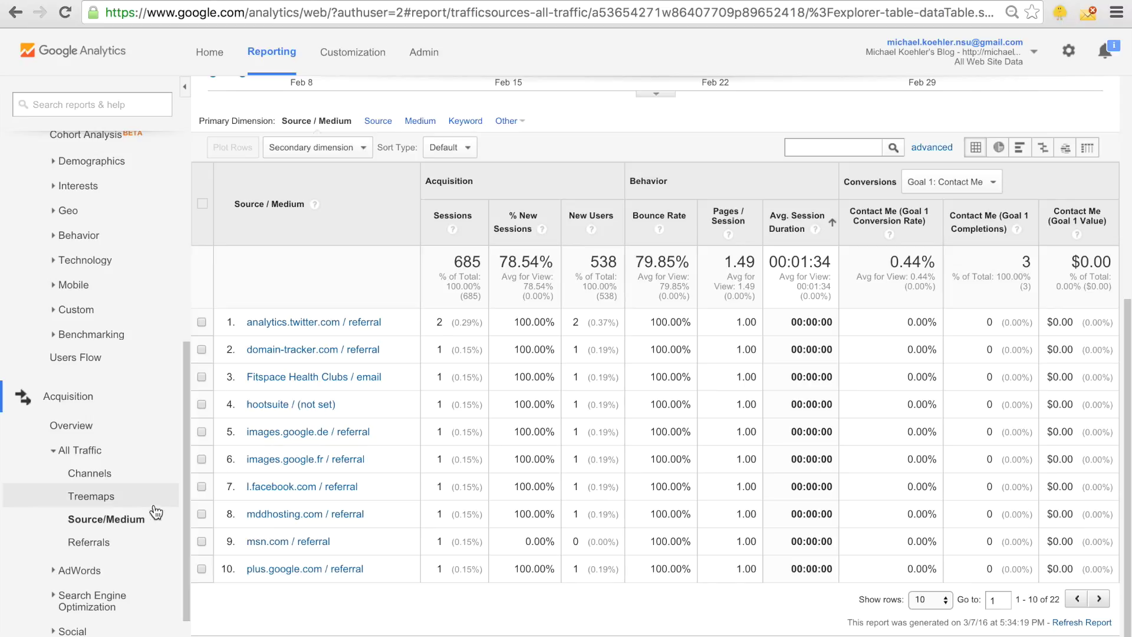
{"action": "left_click", "coordinate": [122, 539]}
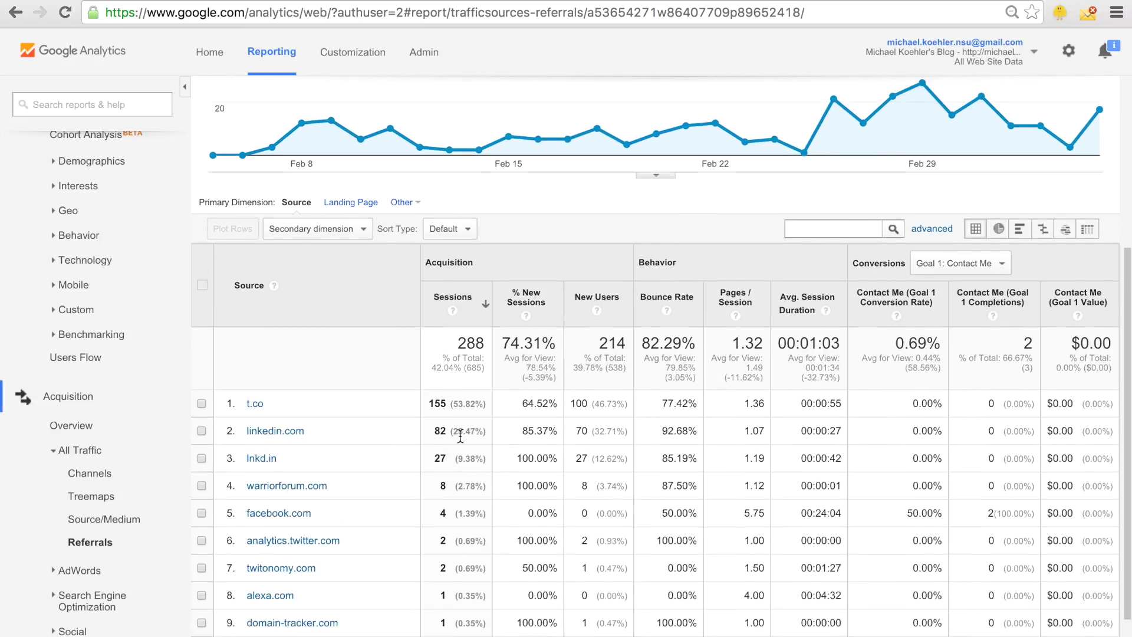
Step: Drill into the warriorforum.com referral source to list its referral paths
{"action": "scroll", "coordinate": [454, 436], "scroll_direction": "up", "scroll_amount": 2}
{"action": "scroll", "coordinate": [458, 436], "scroll_direction": "down", "scroll_amount": 2}
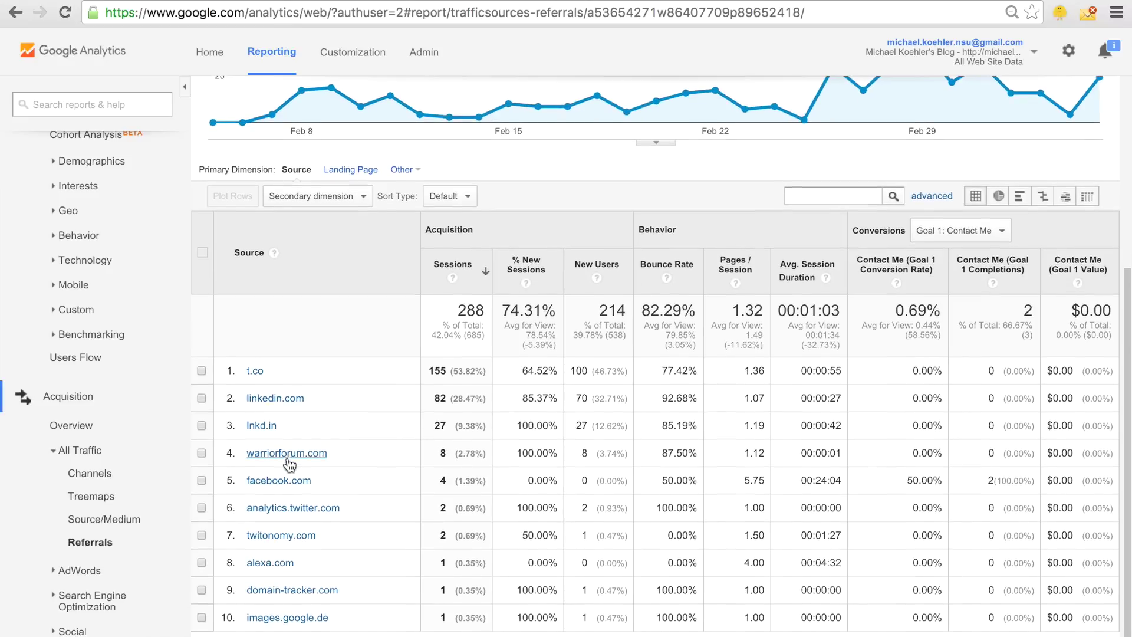
{"action": "left_click", "coordinate": [288, 457]}
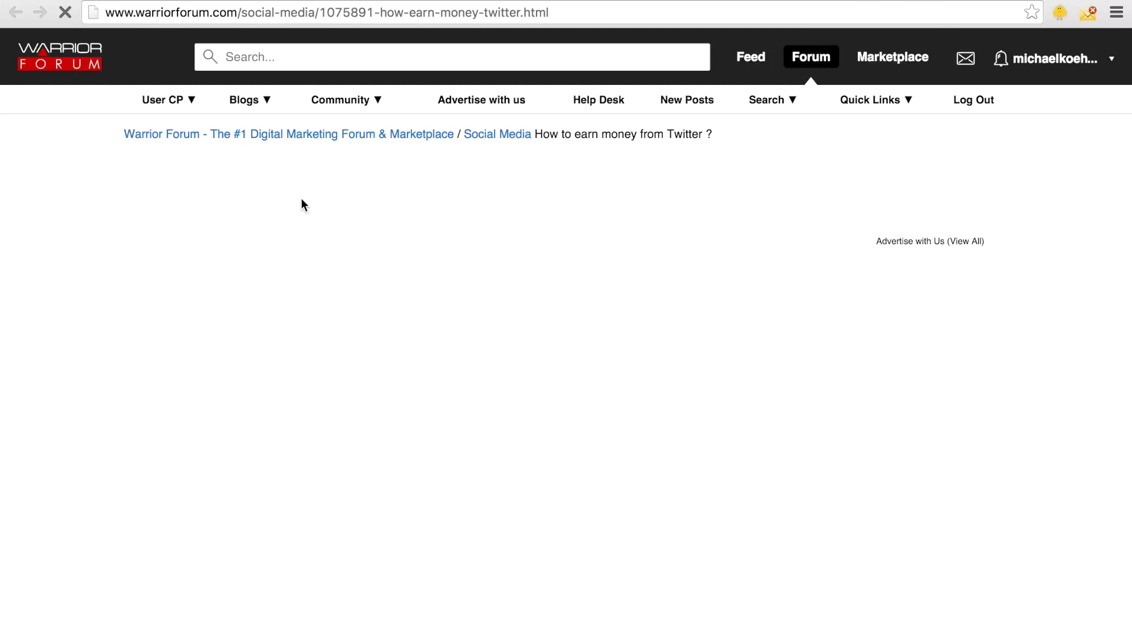
Step: Open the top referral path's 'How to earn money from Twitter?' thread and reach its Quick Reply box
{"action": "scroll", "coordinate": [304, 205], "scroll_direction": "down", "scroll_amount": 1}
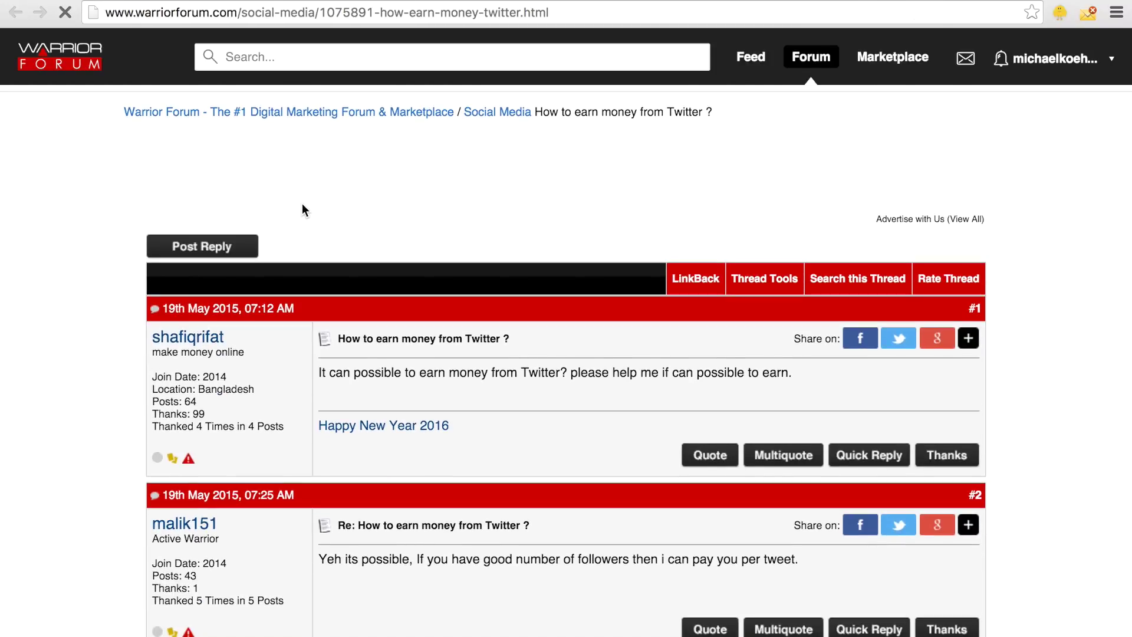
{"action": "key", "text": "super+w"}
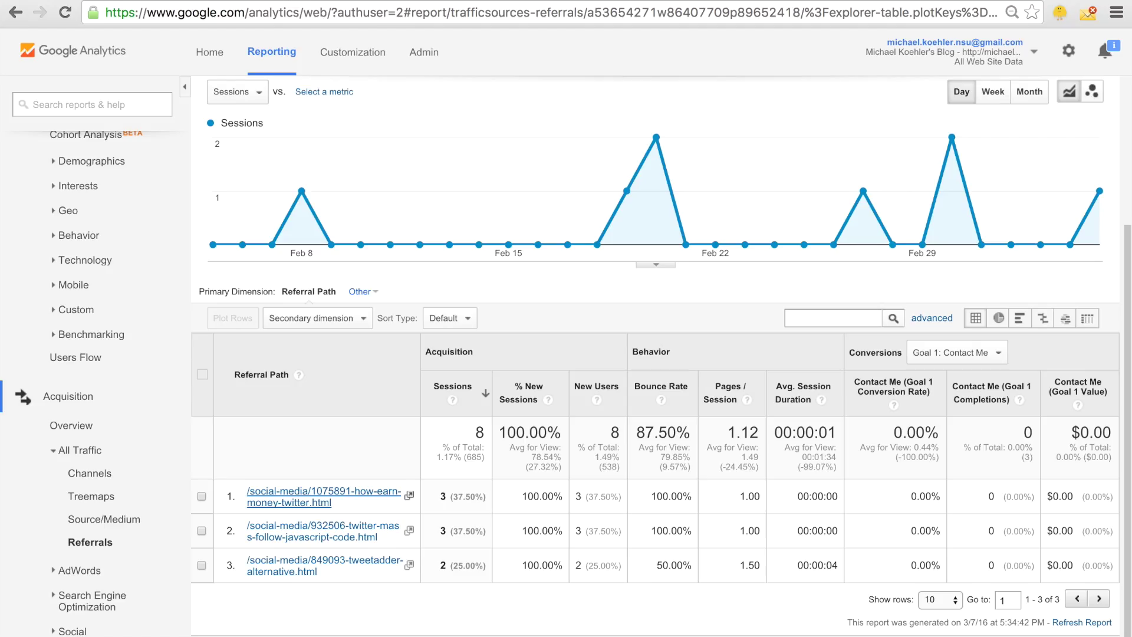
{"action": "left_click", "coordinate": [324, 497]}
{"action": "scroll", "coordinate": [469, 316], "scroll_direction": "down", "scroll_amount": 15}
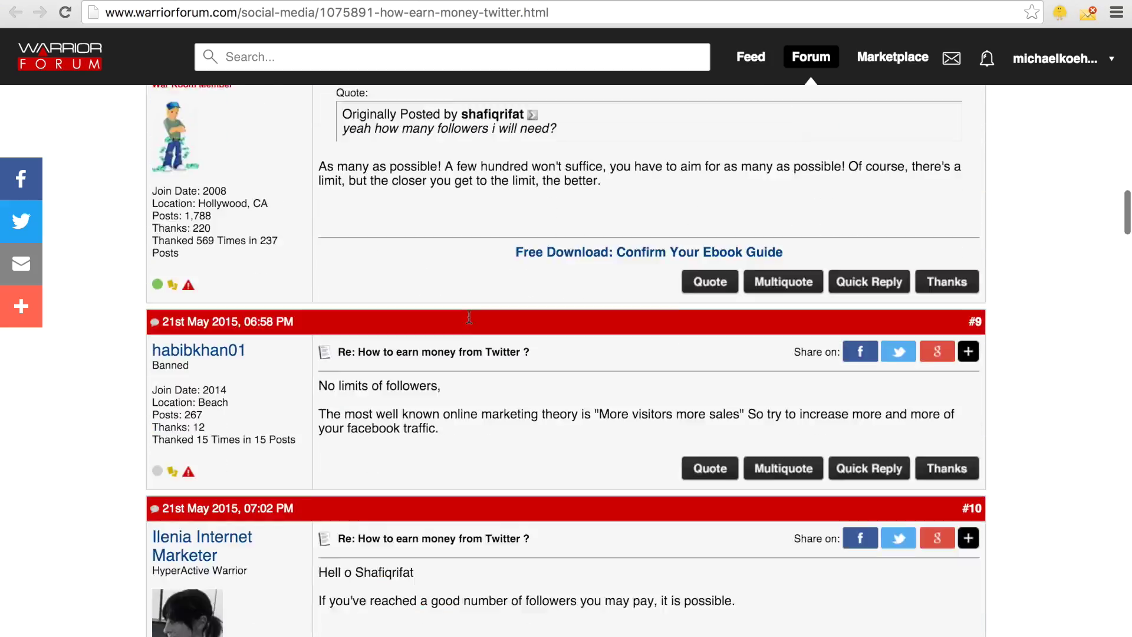
{"action": "scroll", "coordinate": [469, 317], "scroll_direction": "down", "scroll_amount": 20}
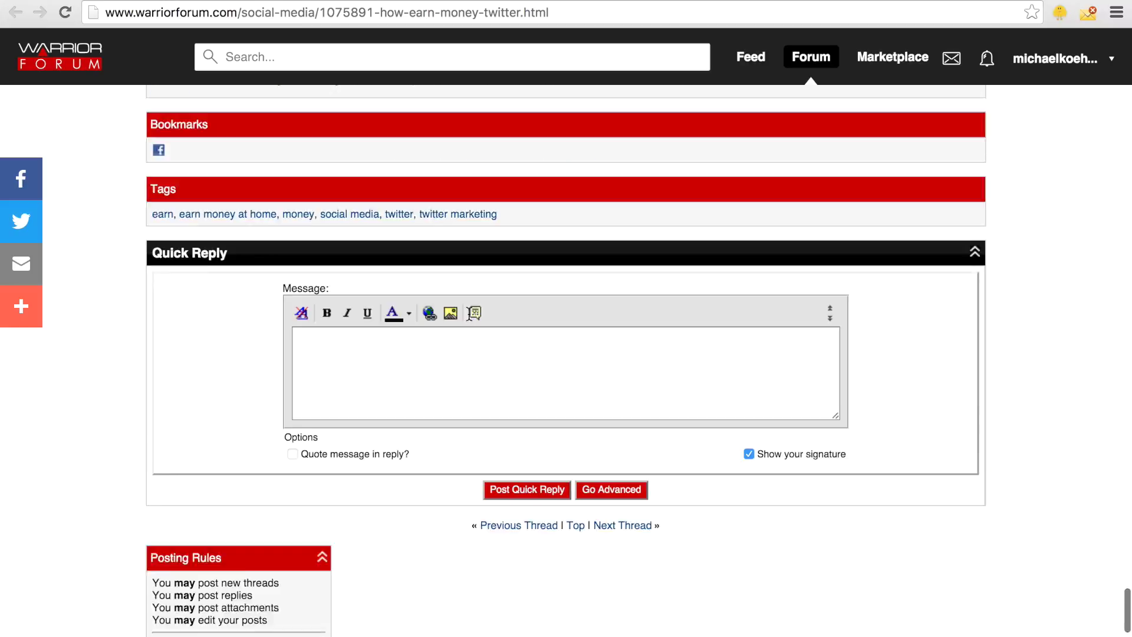
{"action": "left_click", "coordinate": [359, 148]}
{"action": "scroll", "coordinate": [378, 236], "scroll_direction": "up", "scroll_amount": 10}
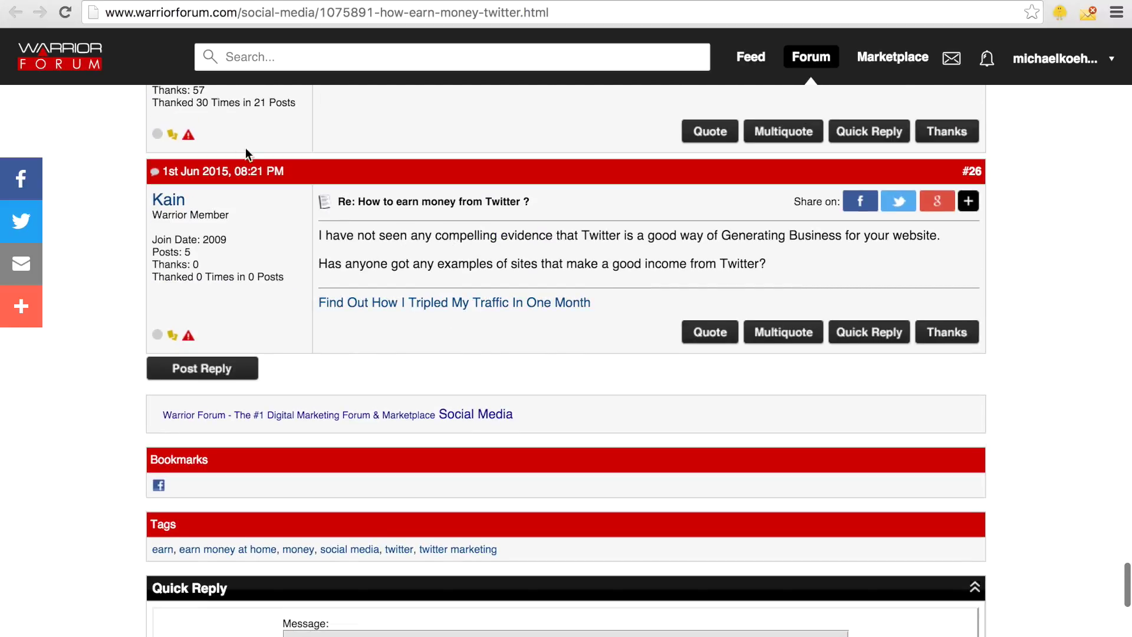
{"action": "scroll", "coordinate": [631, 346], "scroll_direction": "down", "scroll_amount": 5}
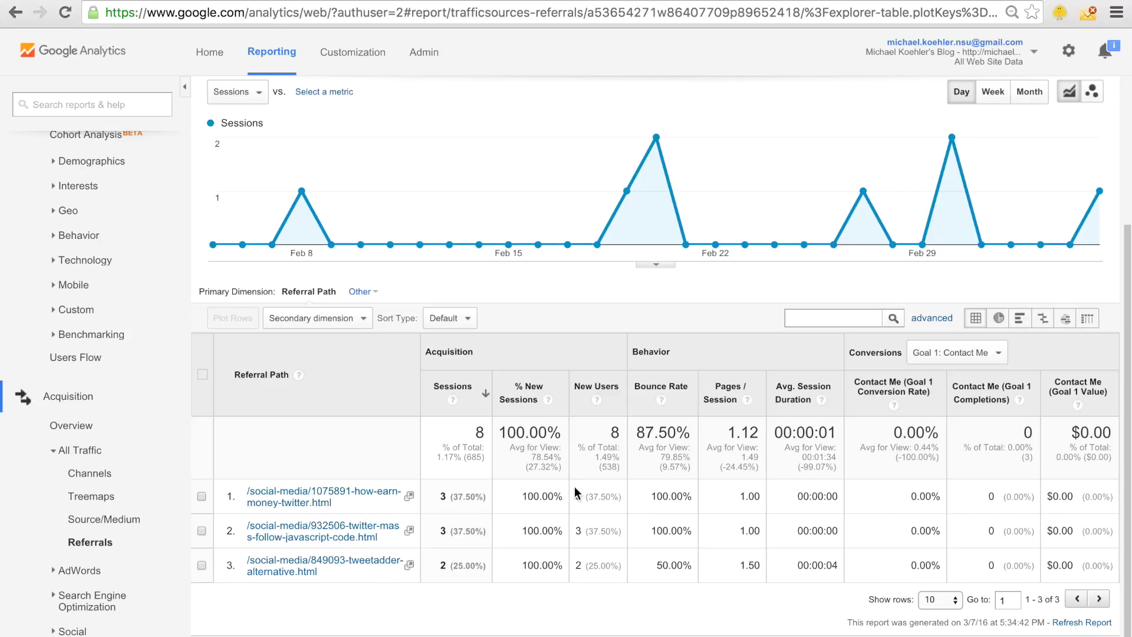
Step: Open the All Traffic Source/Medium report and scroll down to its table
{"action": "left_click", "coordinate": [112, 521]}
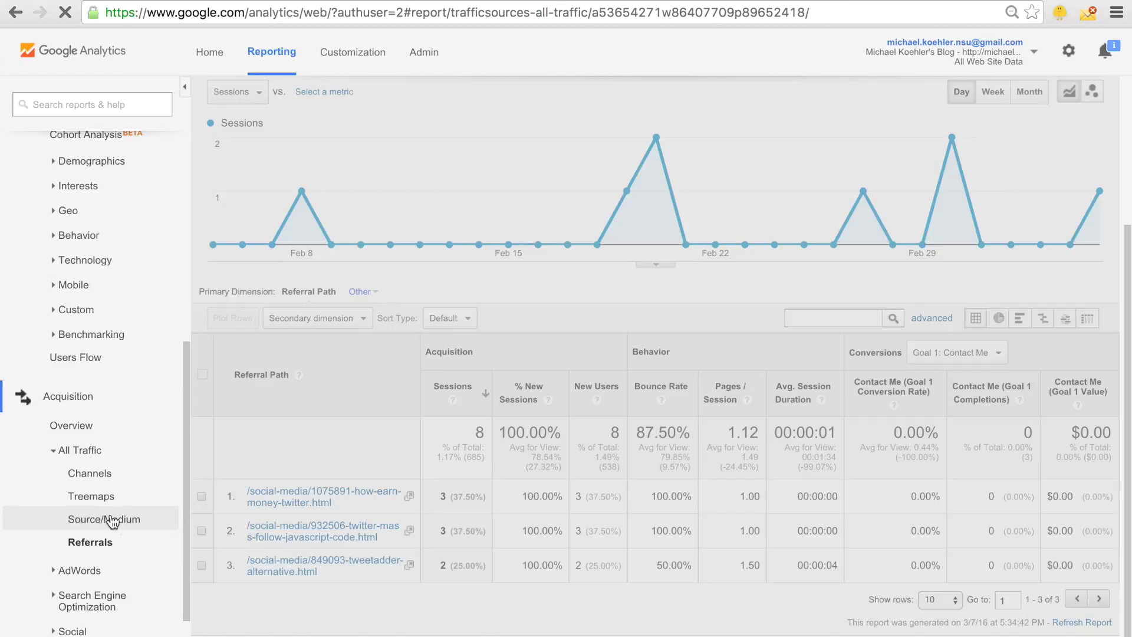
{"action": "scroll", "coordinate": [283, 413], "scroll_direction": "down", "scroll_amount": 2}
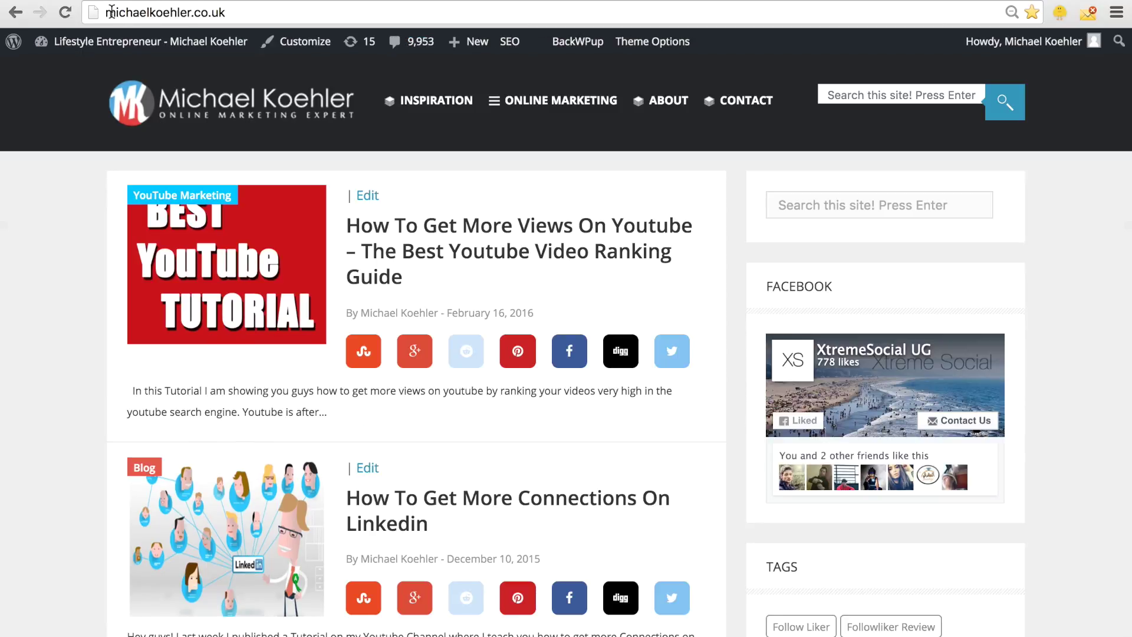
Step: Select the blog homepage's web address, then return to the 'All Traffic - Google Analytics' tab
{"action": "left_click_drag", "start_coordinate": [110, 12], "coordinate": [232, 11]}
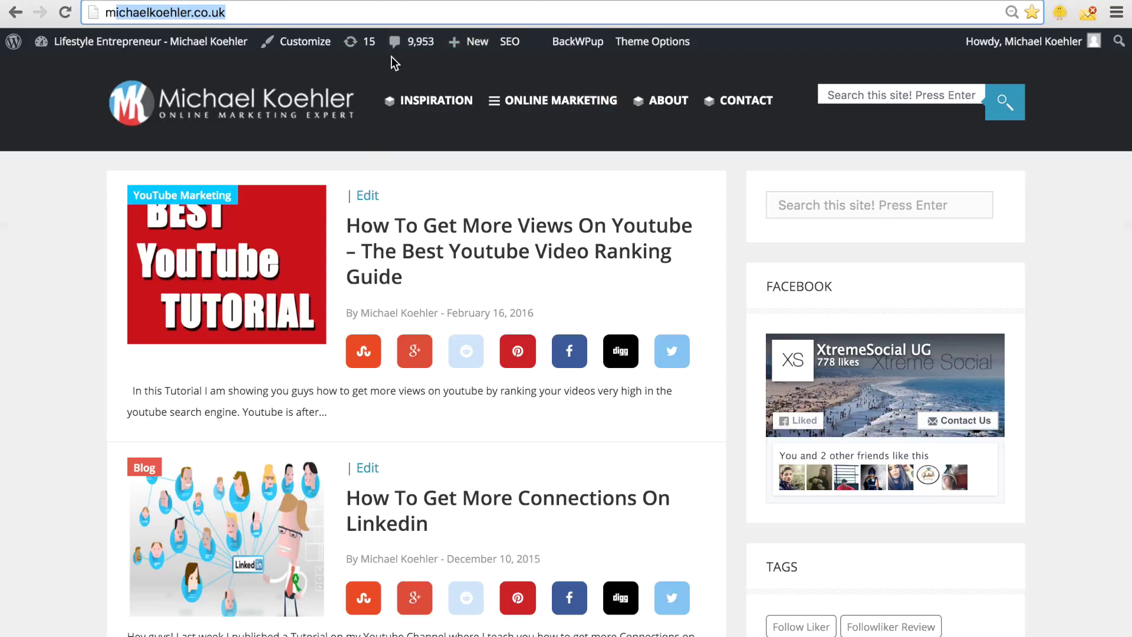
{"action": "left_click", "coordinate": [273, 14]}
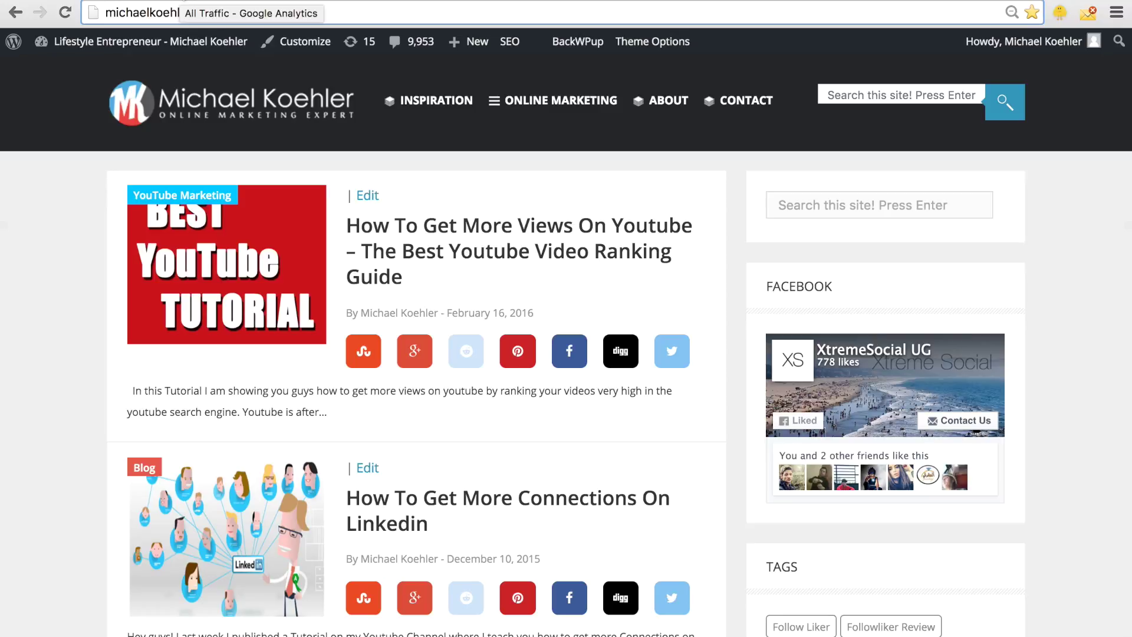
{"action": "left_click", "coordinate": [184, 2]}
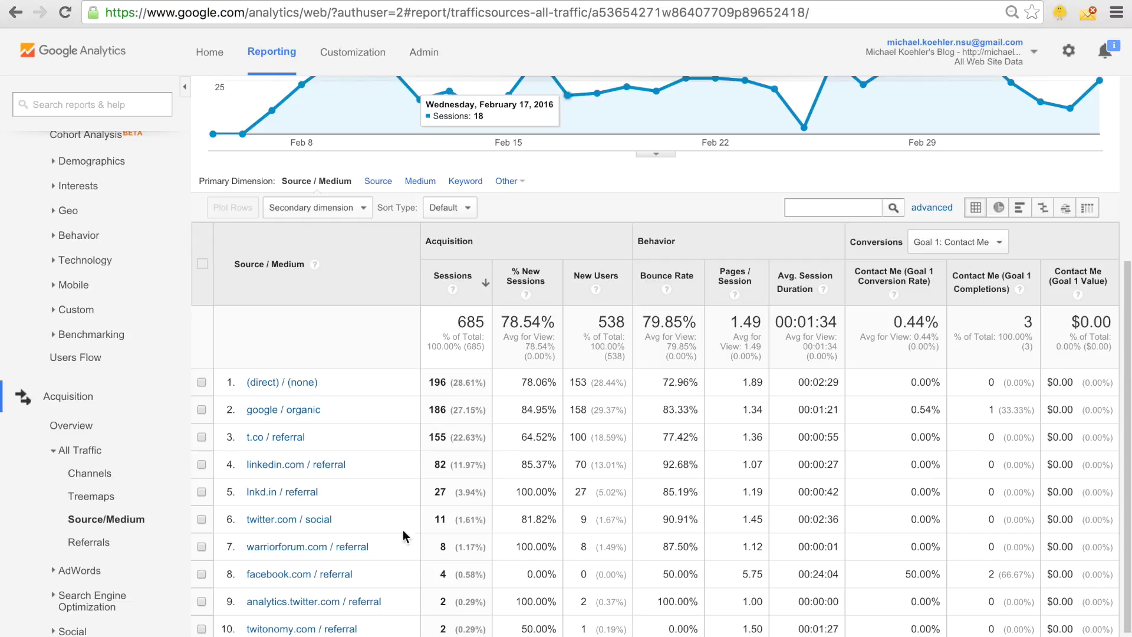
Step: Drill into (direct) / (none) traffic and highlight its 196-session total
{"action": "left_click", "coordinate": [308, 383]}
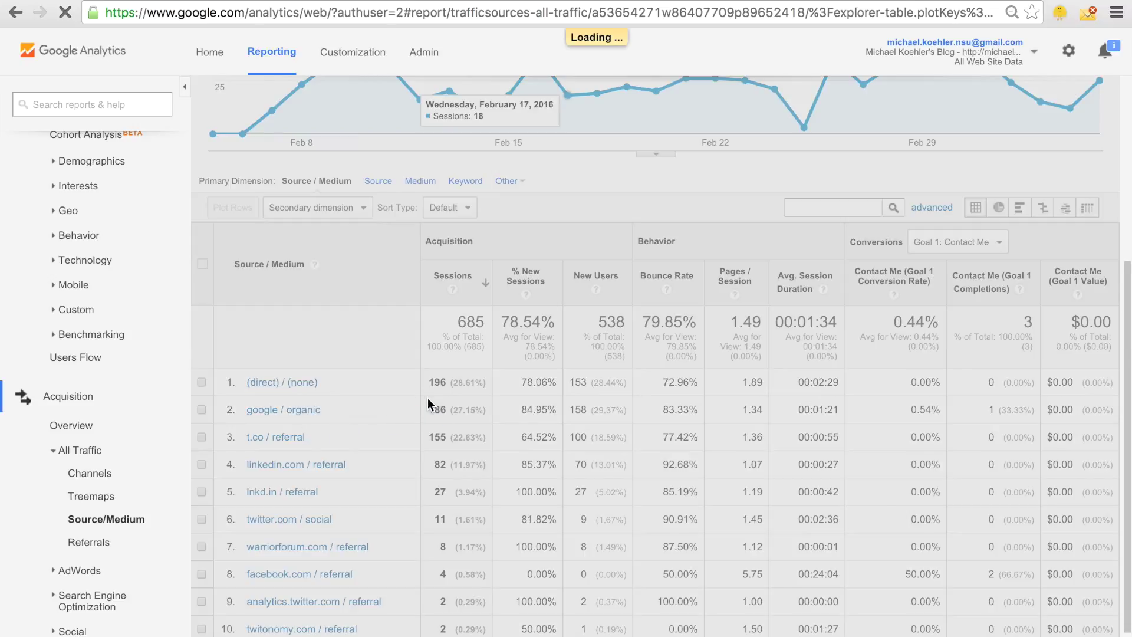
{"action": "scroll", "coordinate": [430, 405], "scroll_direction": "down", "scroll_amount": 1}
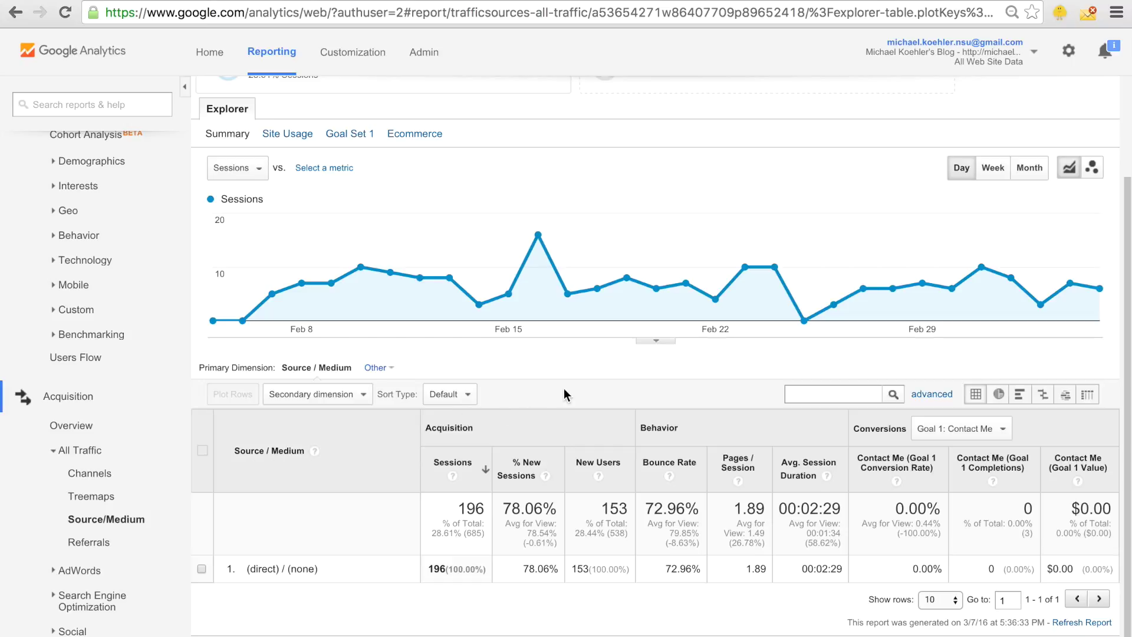
{"action": "left_click_drag", "start_coordinate": [459, 507], "coordinate": [484, 509]}
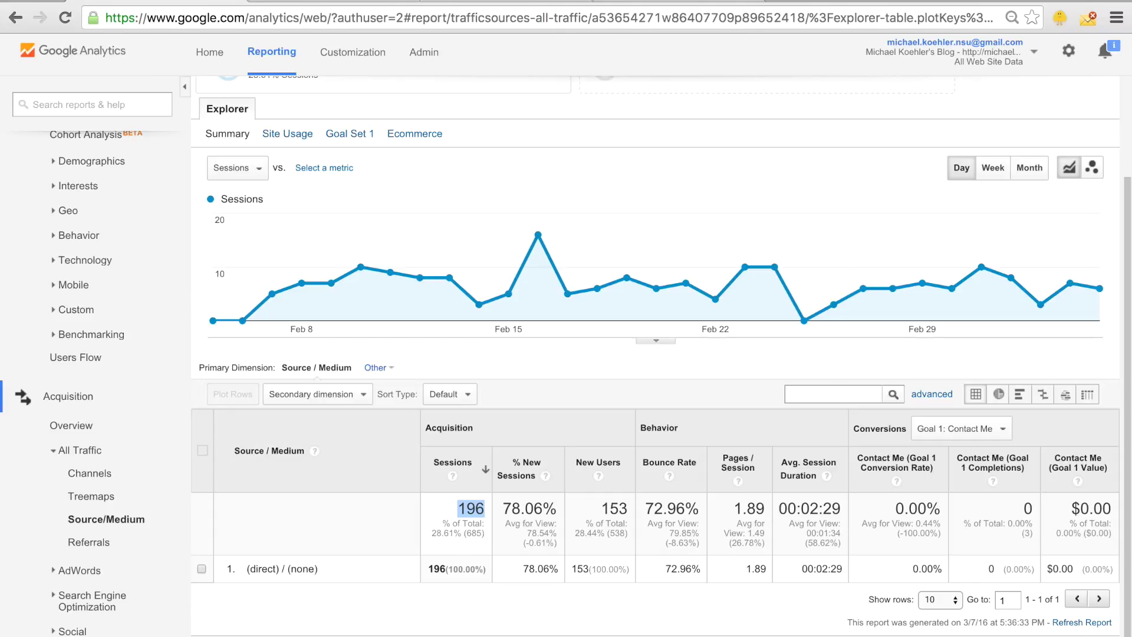
{"action": "left_click", "coordinate": [501, 6]}
{"action": "left_click", "coordinate": [170, 7]}
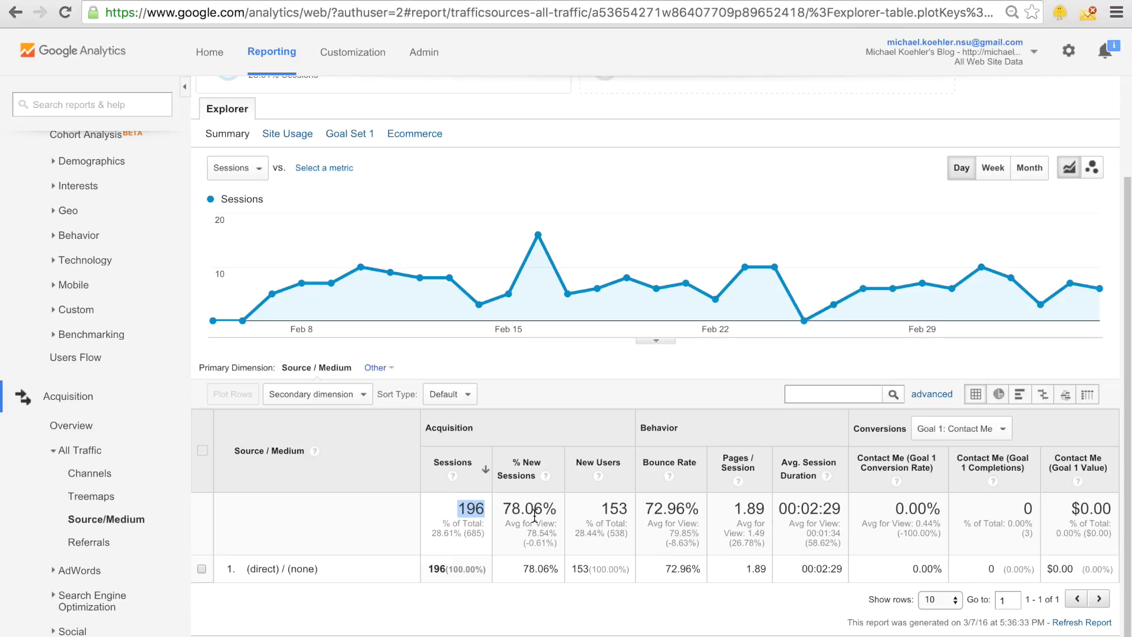
{"action": "left_click", "coordinate": [461, 506]}
Step: Add Behavior > Destination Page as the secondary dimension and scroll to the landing-page table
{"action": "left_click", "coordinate": [342, 404]}
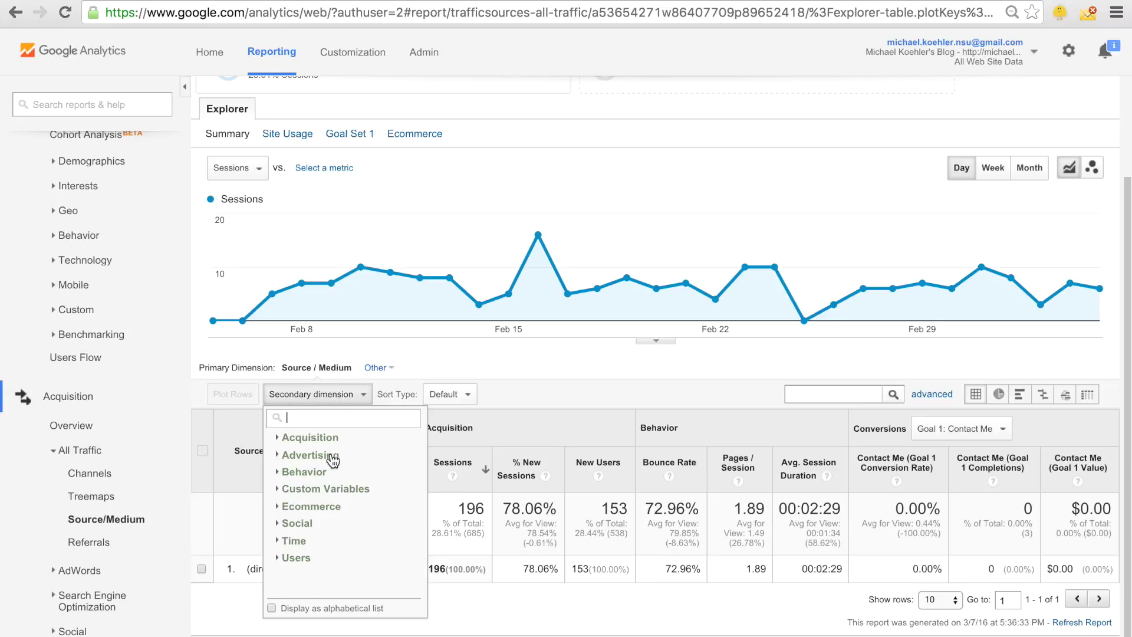
{"action": "left_click", "coordinate": [311, 473]}
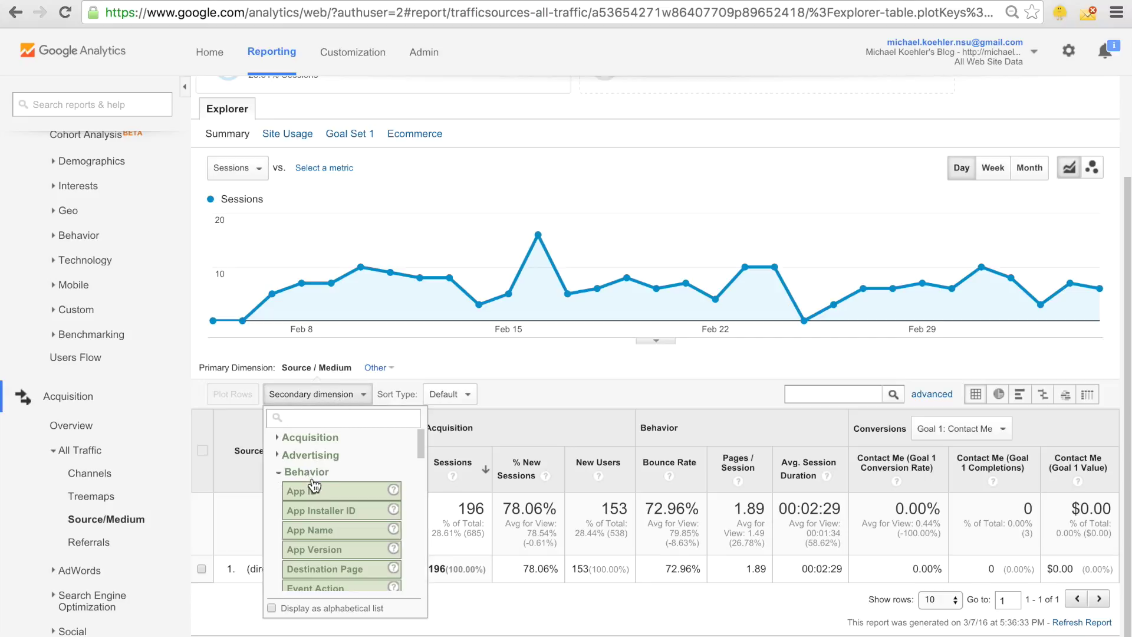
{"action": "left_click", "coordinate": [324, 569]}
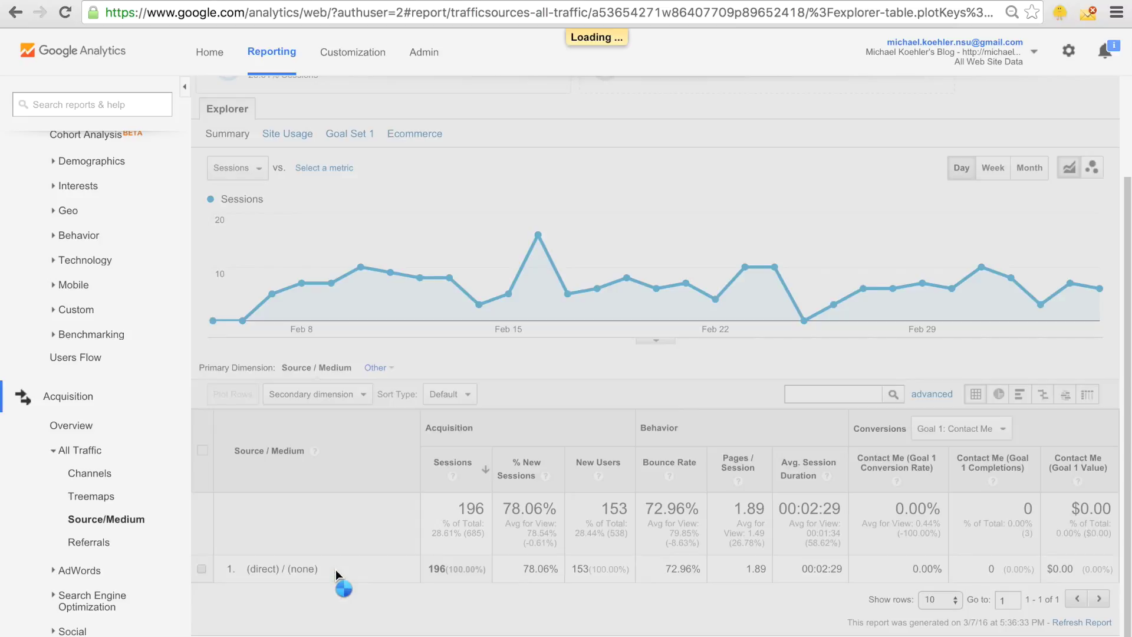
{"action": "scroll", "coordinate": [335, 568], "scroll_direction": "down", "scroll_amount": 5}
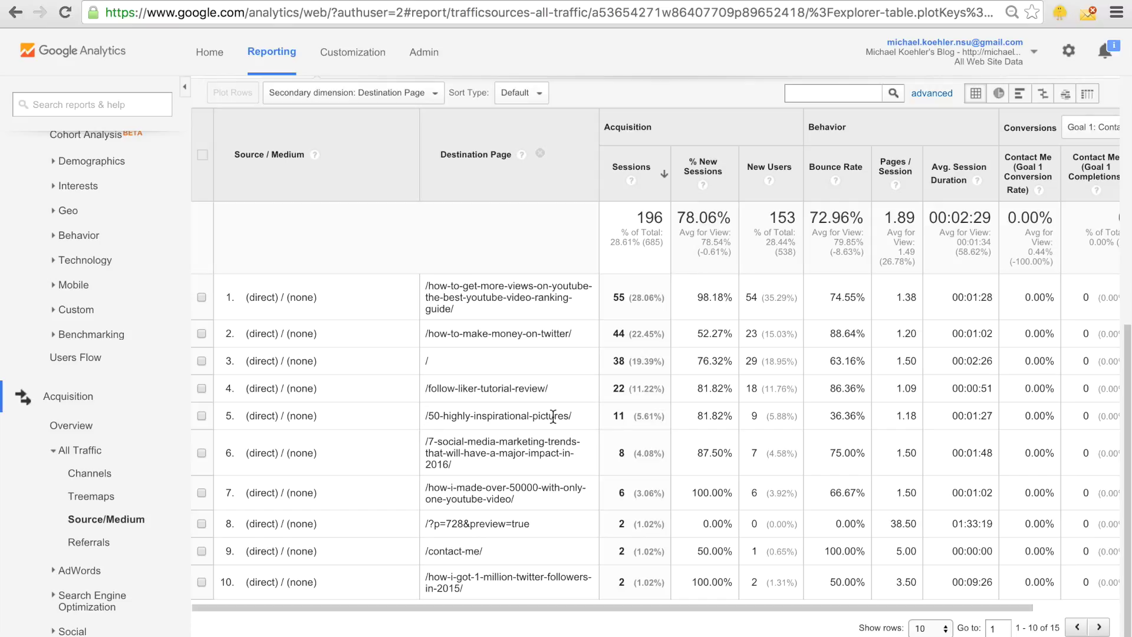
{"action": "left_click_drag", "start_coordinate": [581, 421], "coordinate": [422, 418]}
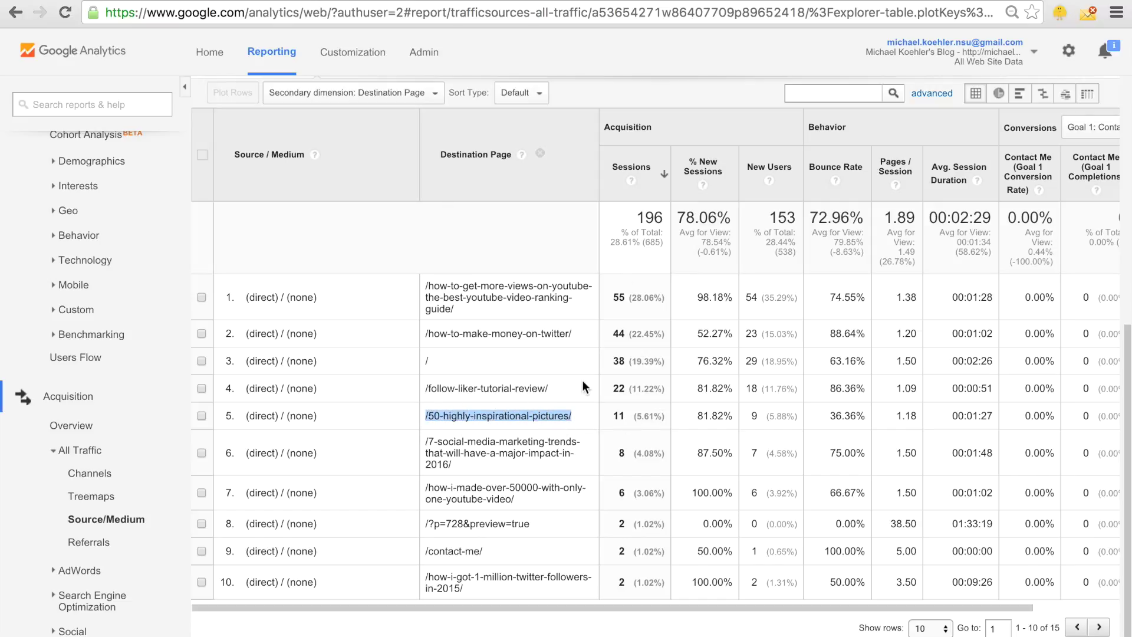
{"action": "left_click", "coordinate": [419, 409]}
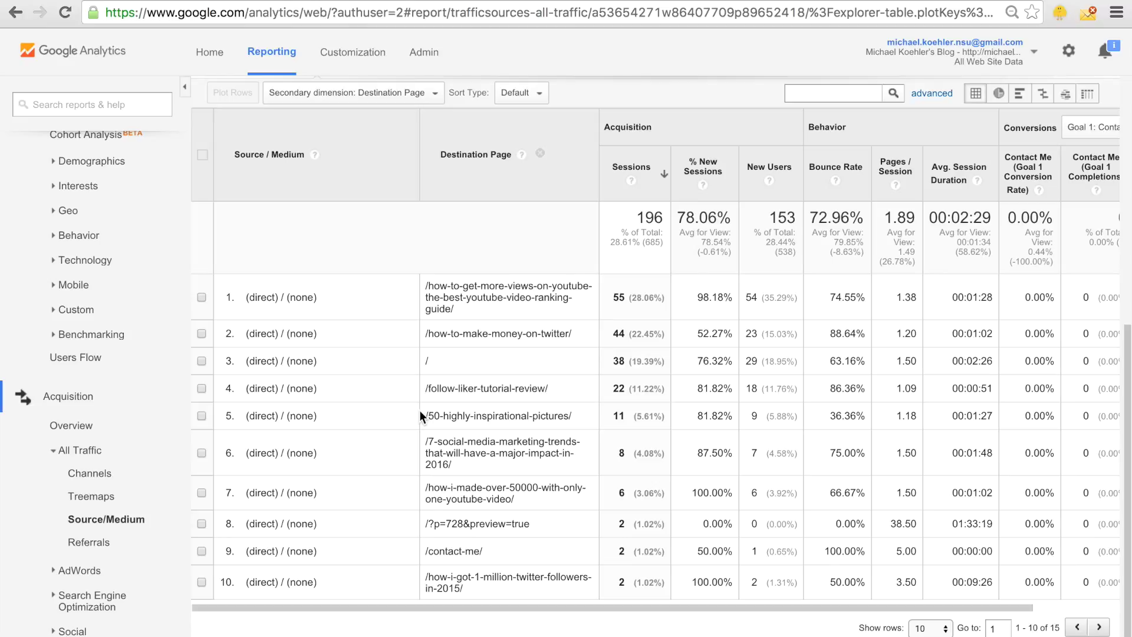
{"action": "left_click_drag", "start_coordinate": [425, 284], "coordinate": [486, 320]}
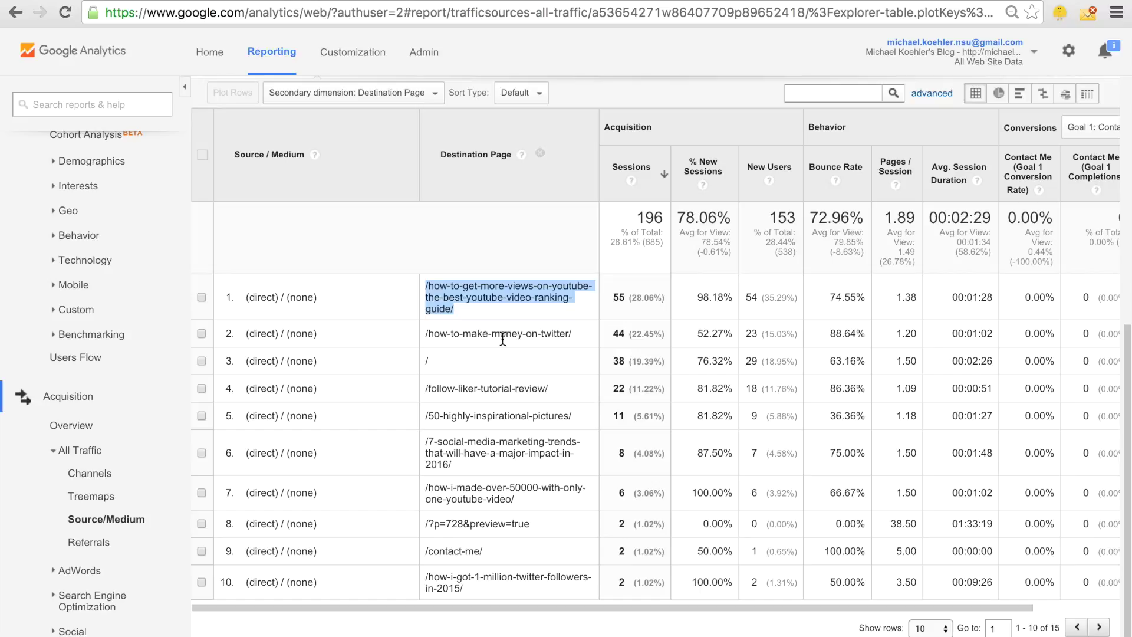
{"action": "left_click", "coordinate": [472, 310]}
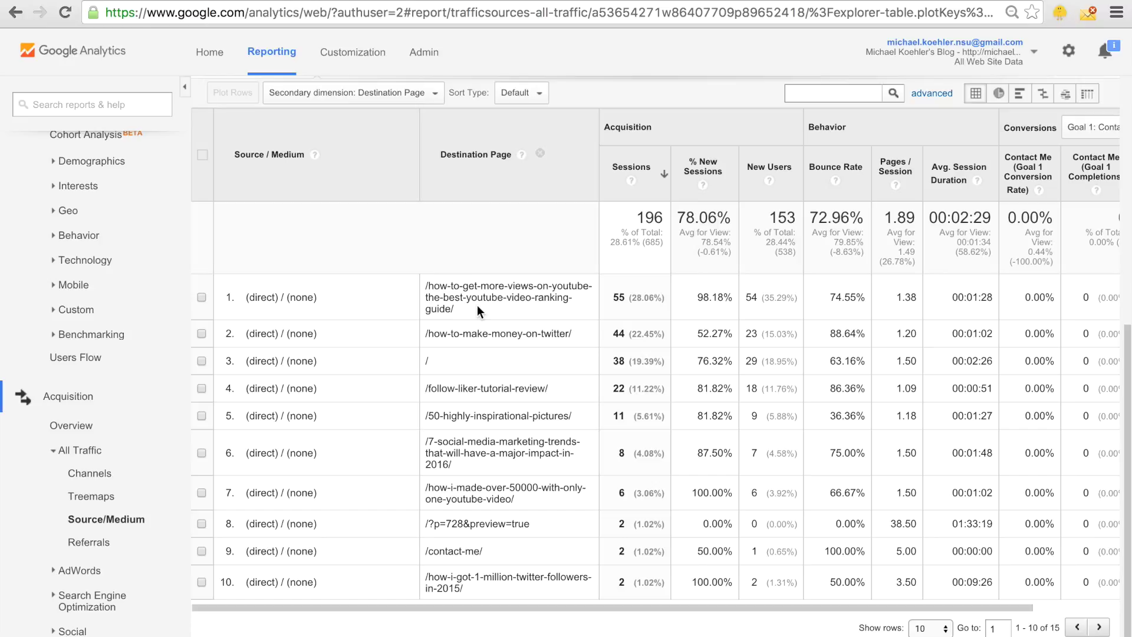
Step: Open YouTube in a new tab, play the How To Make Money video, then pause it
{"action": "key", "text": "ctrl+t"}
{"action": "type", "text": "y"}
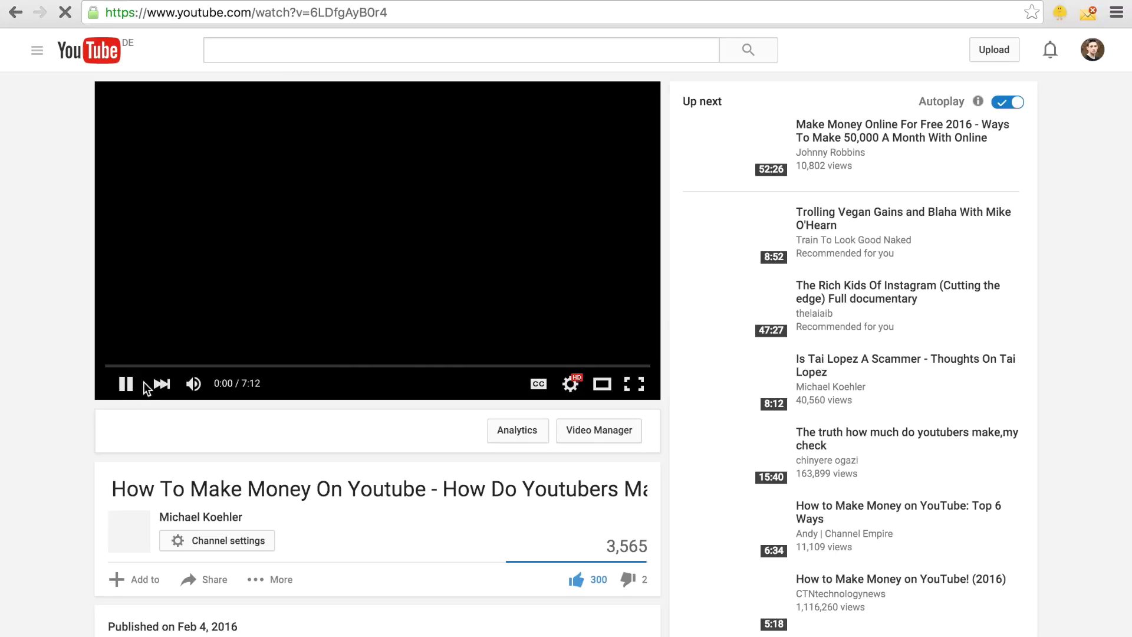
{"action": "left_click", "coordinate": [124, 389]}
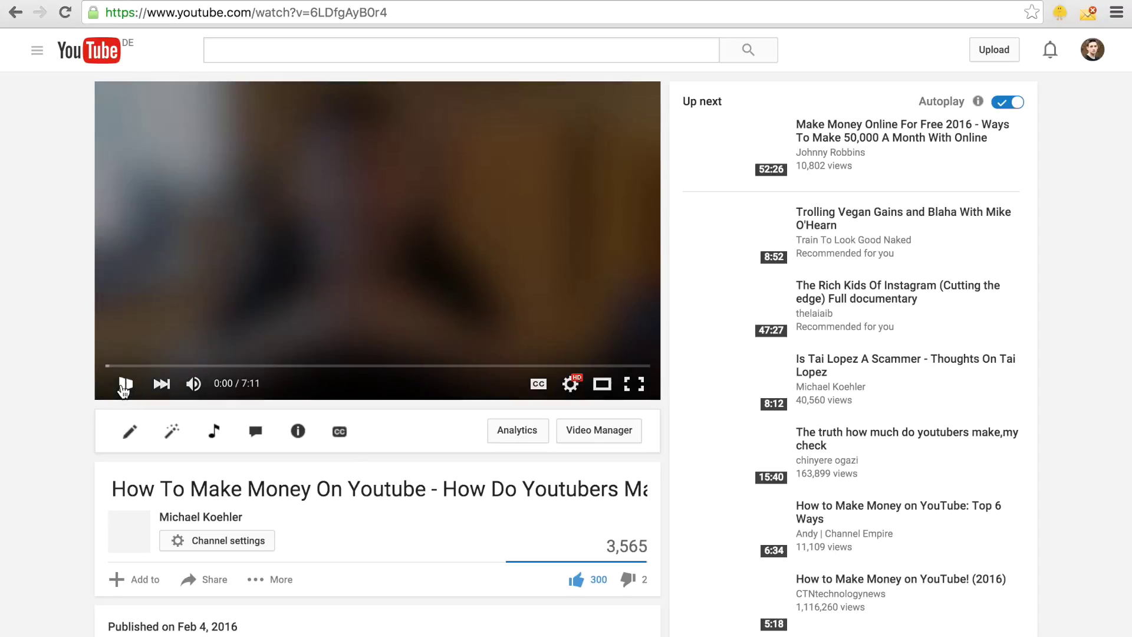
{"action": "scroll", "coordinate": [108, 346], "scroll_direction": "down", "scroll_amount": 2}
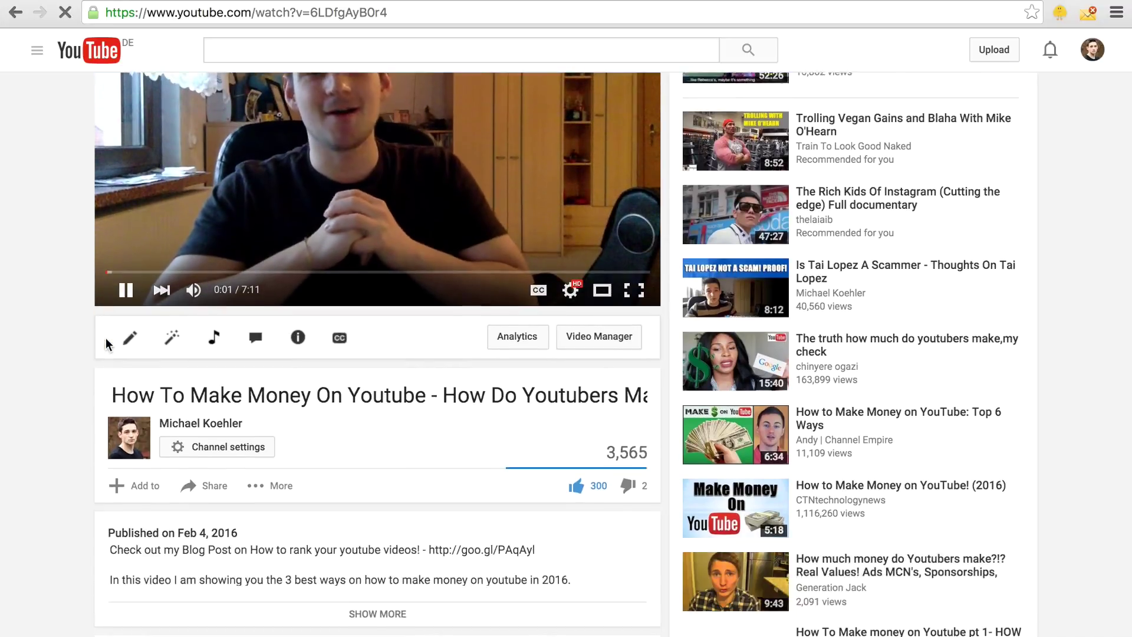
{"action": "scroll", "coordinate": [162, 203], "scroll_direction": "down", "scroll_amount": 3}
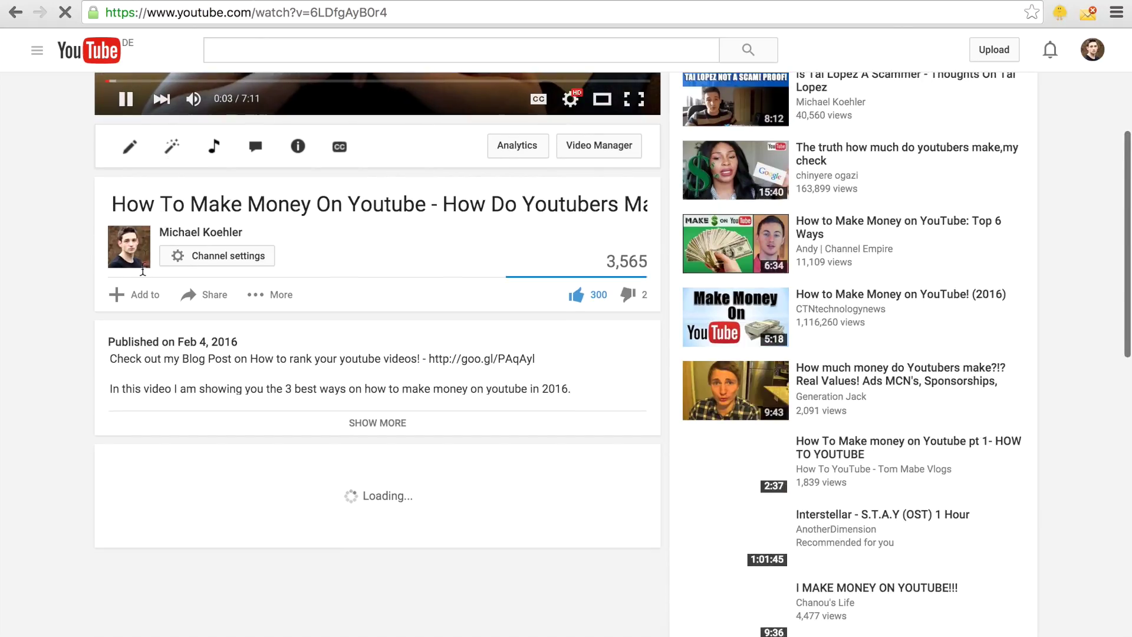
{"action": "key", "text": "space"}
Step: Copy the goo.gl/PAqAyl description link and open its '+' click statistics in a new tab
{"action": "left_click_drag", "start_coordinate": [538, 362], "coordinate": [434, 358]}
{"action": "left_click", "coordinate": [449, 386]}
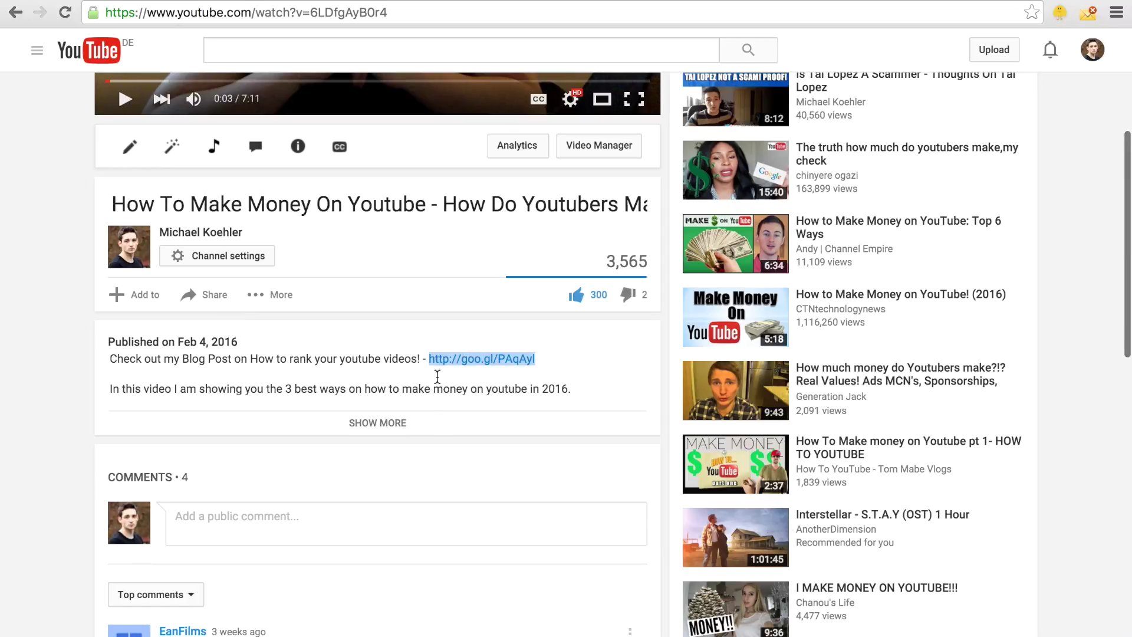
{"action": "key", "text": "ctrl+c"}
{"action": "key", "text": "ctrl+t"}
{"action": "key", "text": "ctrl+v"}
{"action": "type", "text": "+"}
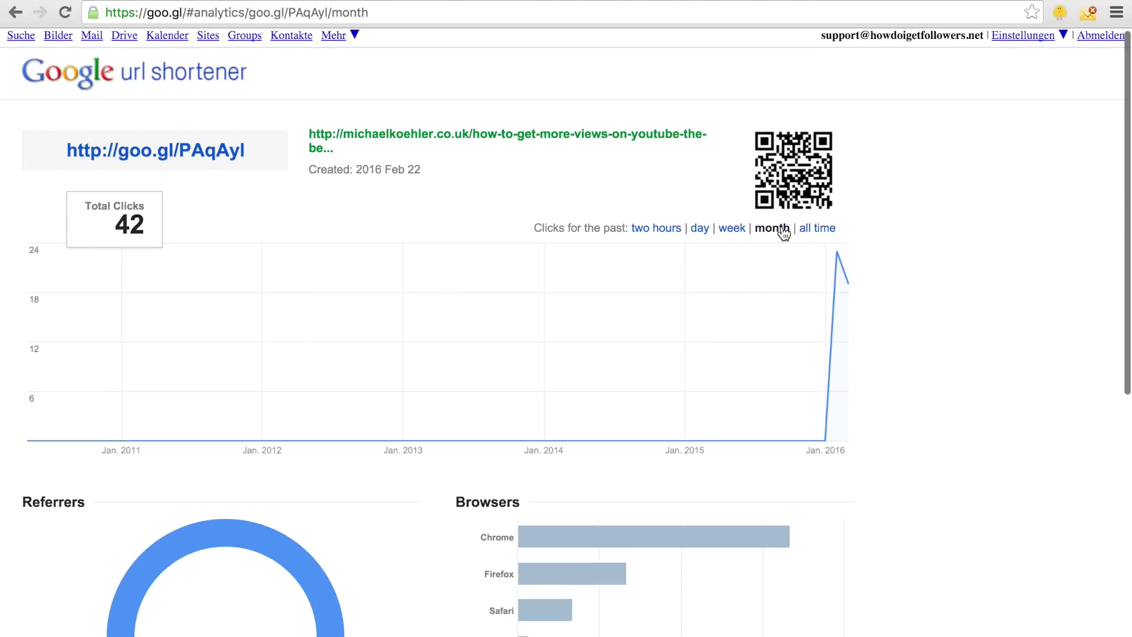
{"action": "mouse_move", "coordinate": [847, 367]}
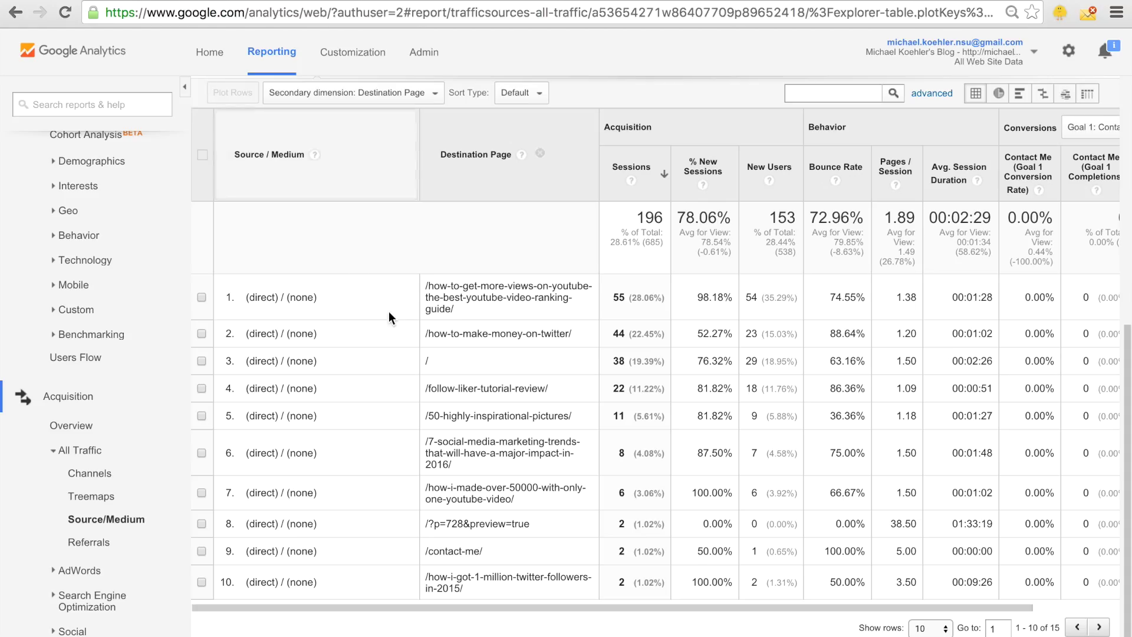
Step: Go back twice to the unfiltered Source/Medium table showing all 685 sessions
{"action": "scroll", "coordinate": [388, 311], "scroll_direction": "up", "scroll_amount": 6}
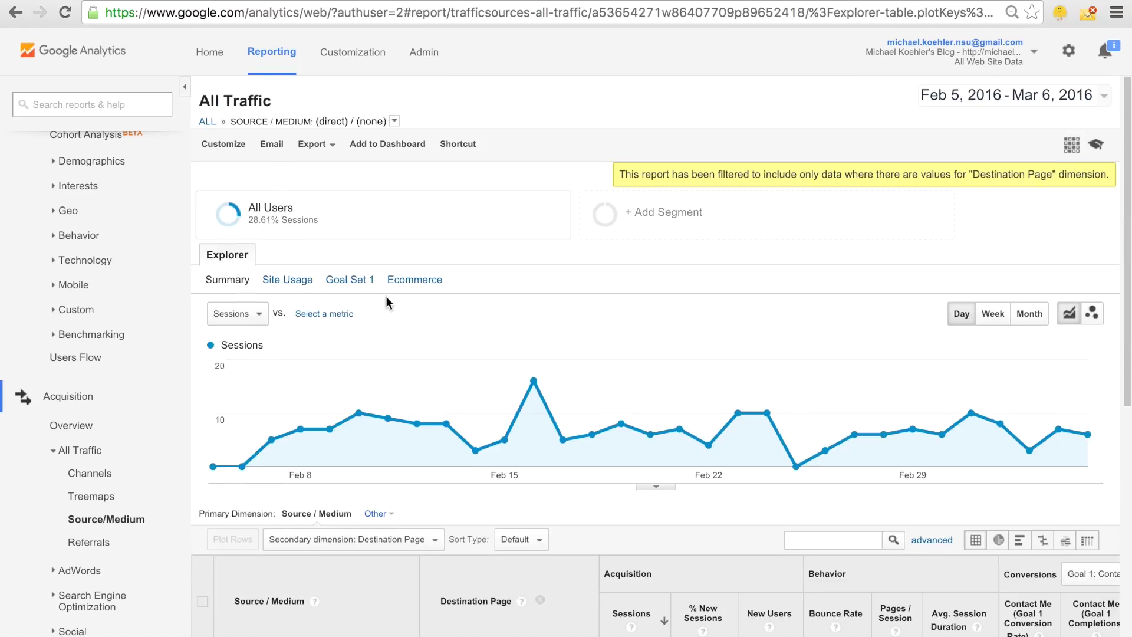
{"action": "scroll", "coordinate": [387, 302], "scroll_direction": "down", "scroll_amount": 5}
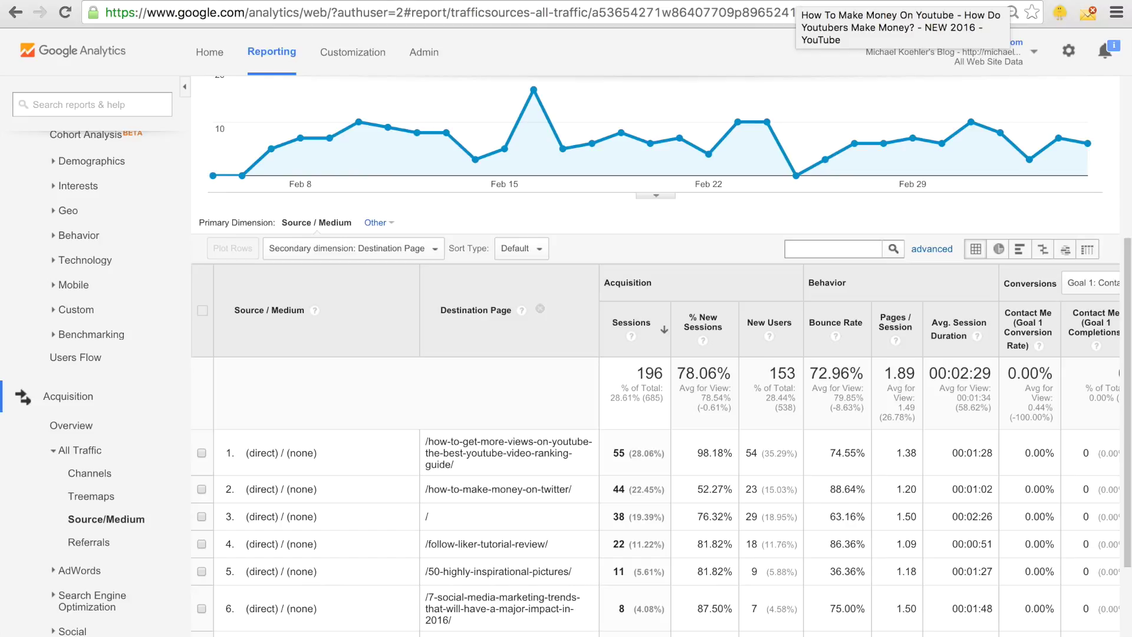
{"action": "left_click", "coordinate": [16, 12]}
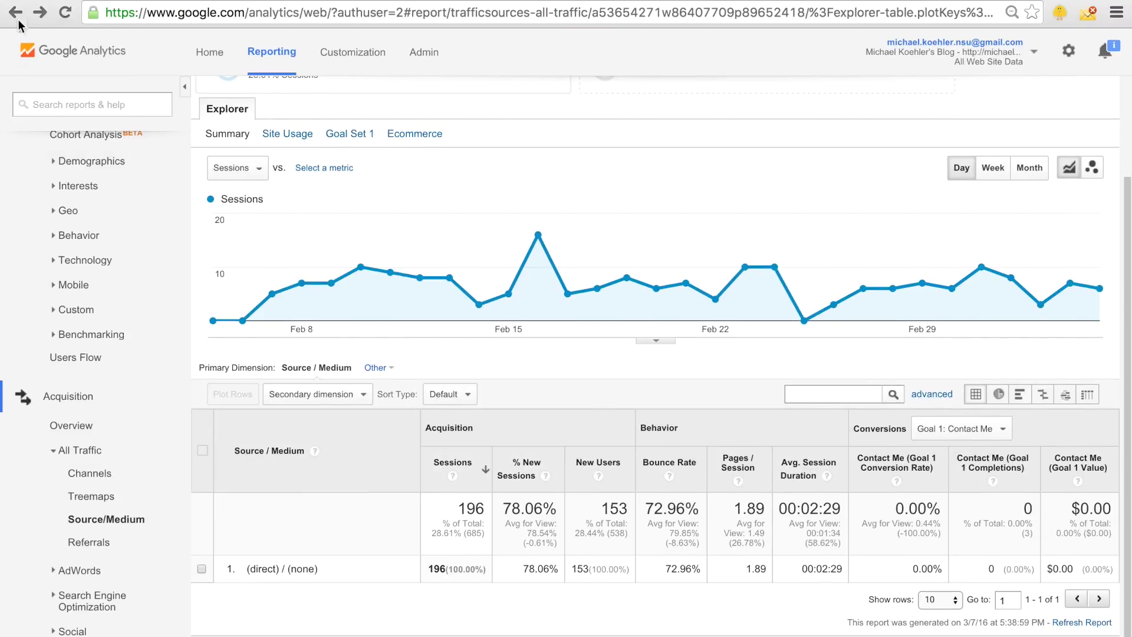
{"action": "left_click", "coordinate": [18, 21]}
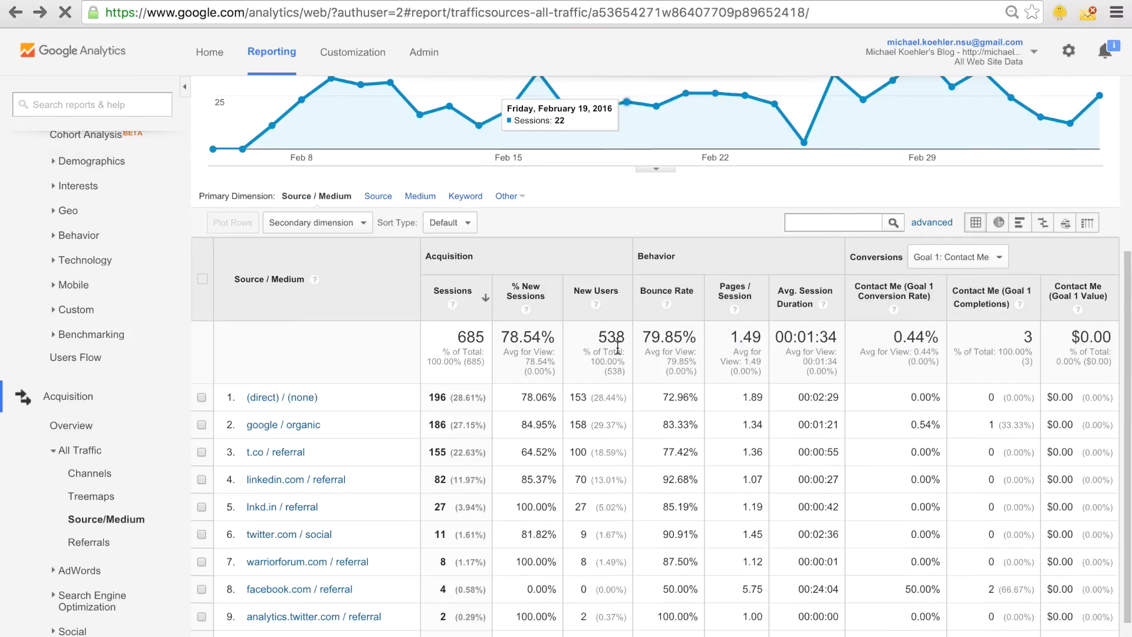